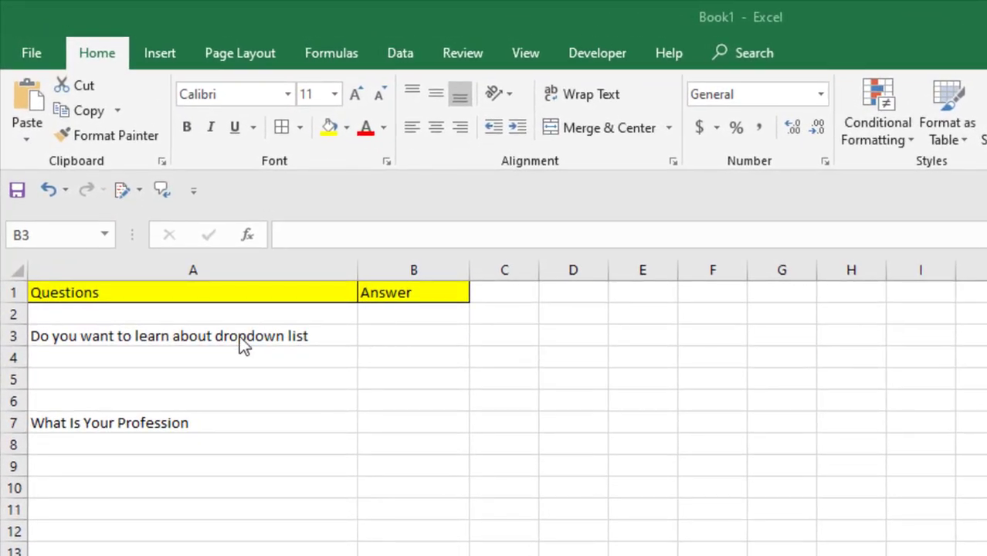
- Give answer cell B3 list validation with the source 'Yes, No'
click(405, 332)
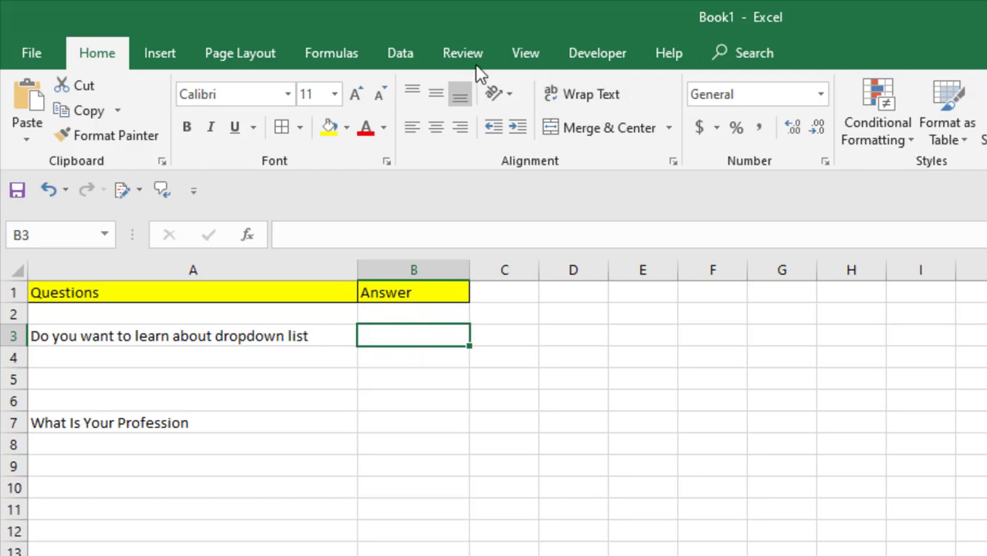
click(390, 61)
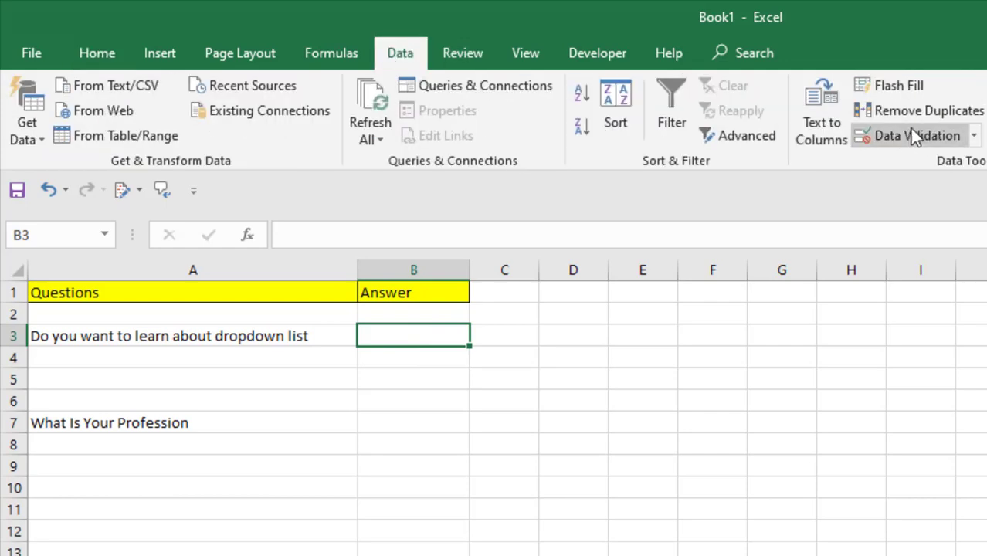
click(894, 142)
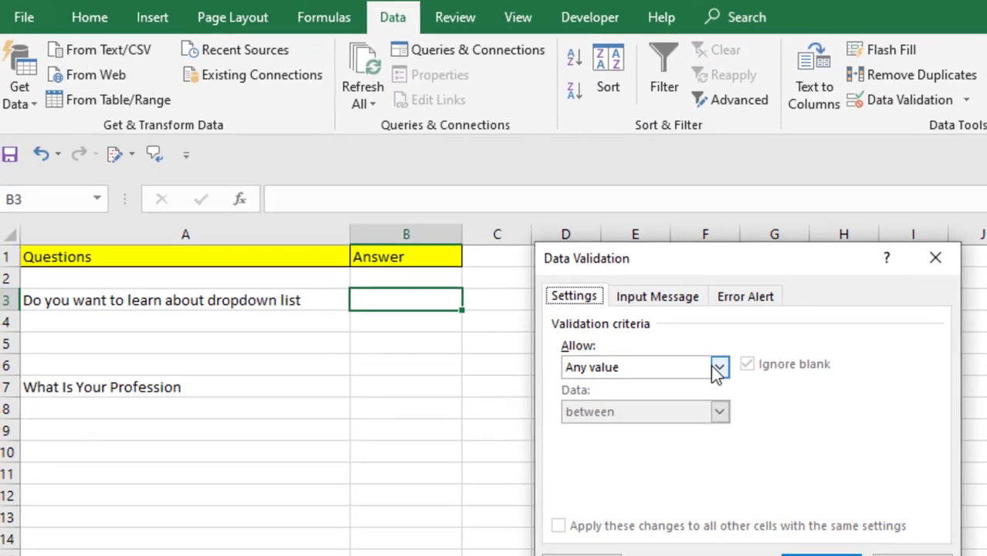
click(726, 403)
click(562, 356)
click(608, 378)
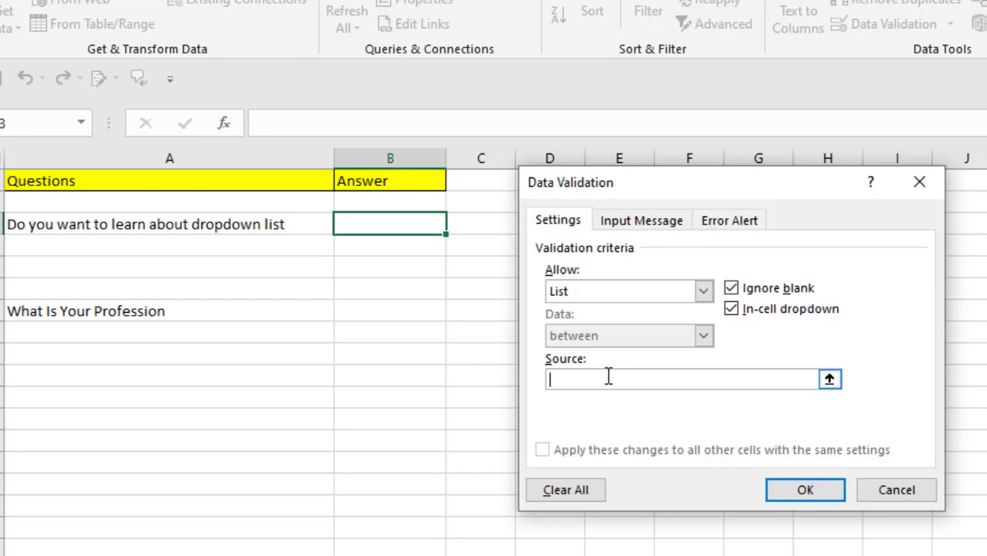
text(Yes, No)
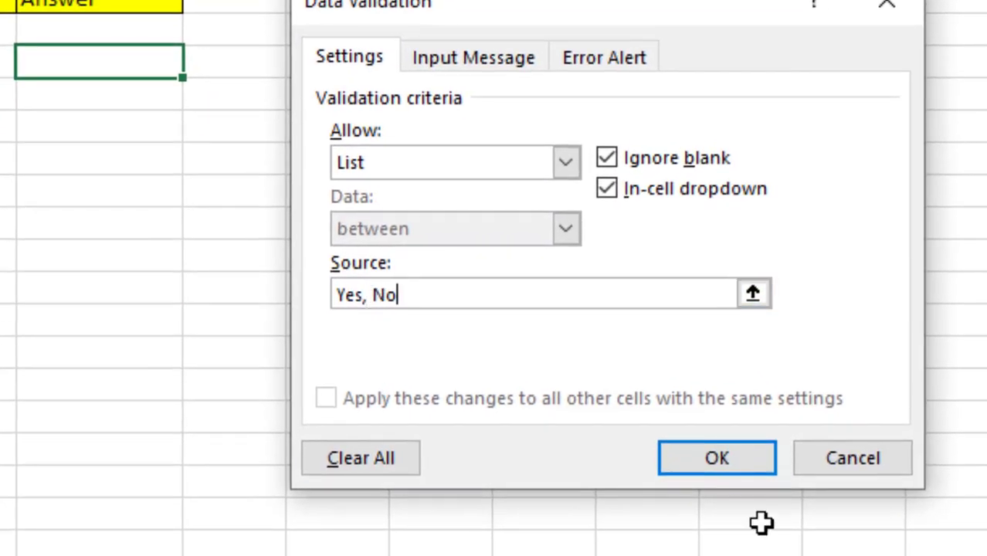
- Confirm the Yes/No list on B3 and try both choices, leaving No selected
click(726, 464)
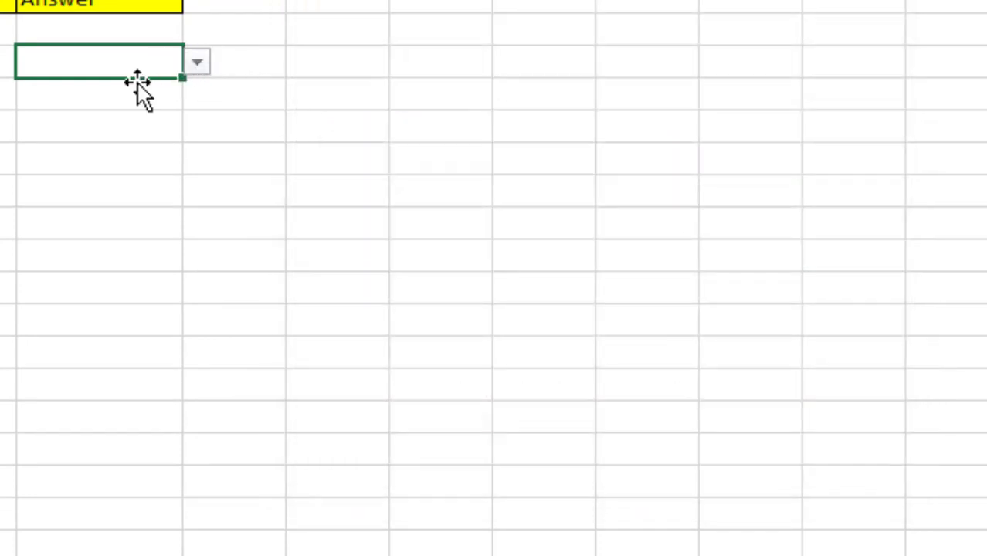
click(199, 62)
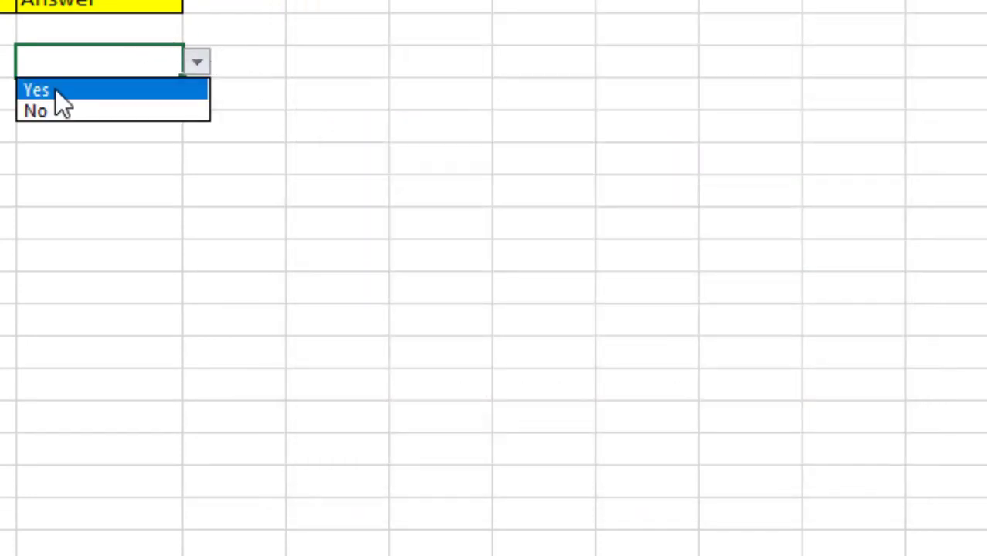
click(55, 89)
click(197, 62)
click(64, 114)
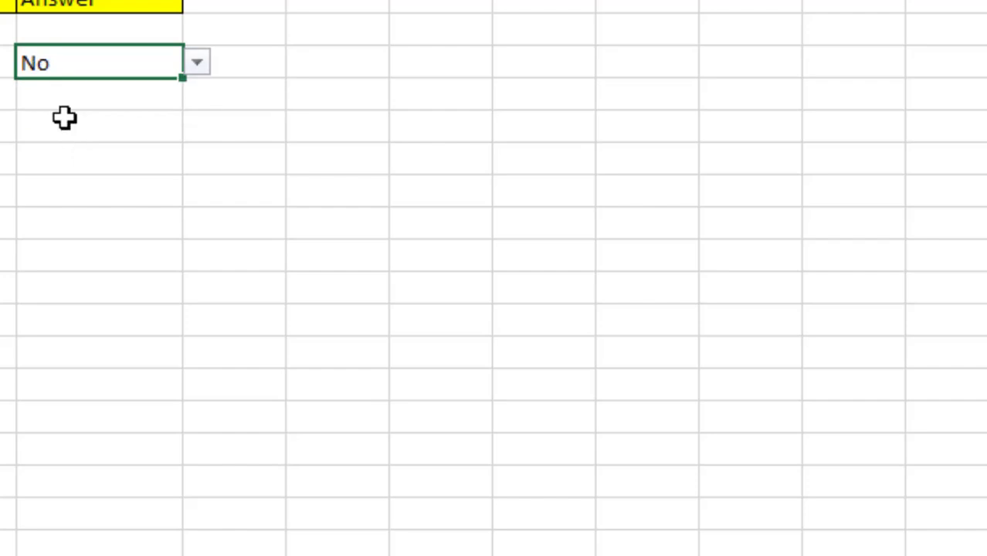
click(197, 62)
click(124, 89)
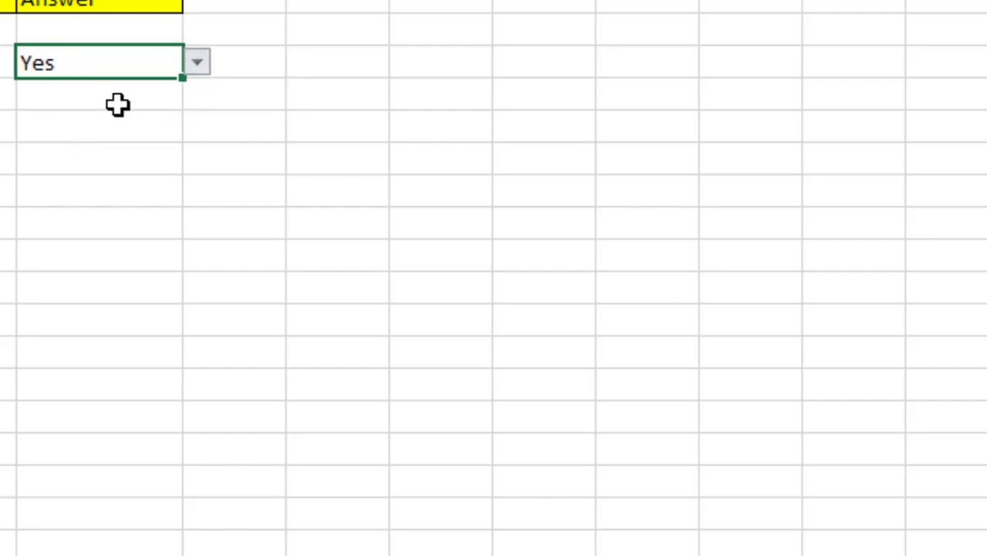
click(196, 62)
click(116, 106)
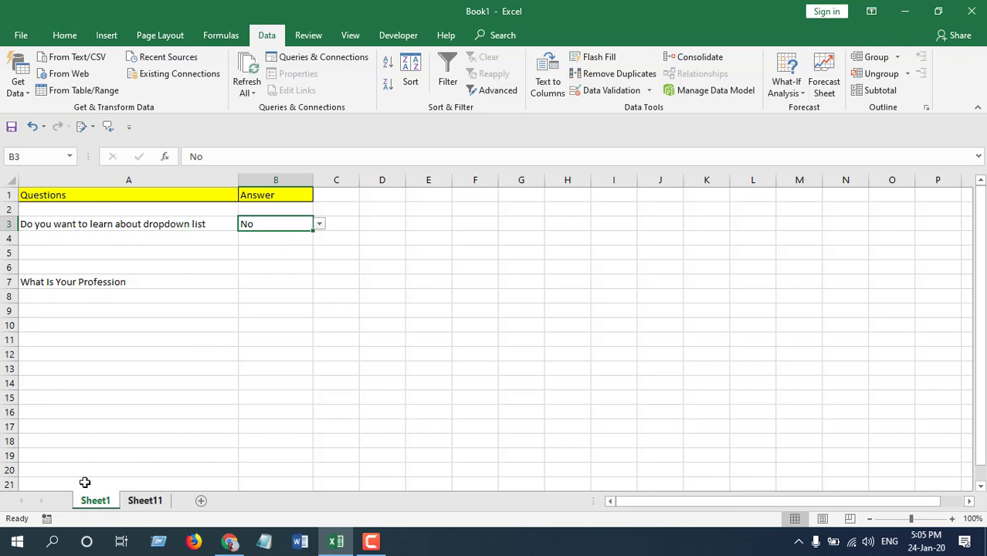
click(147, 502)
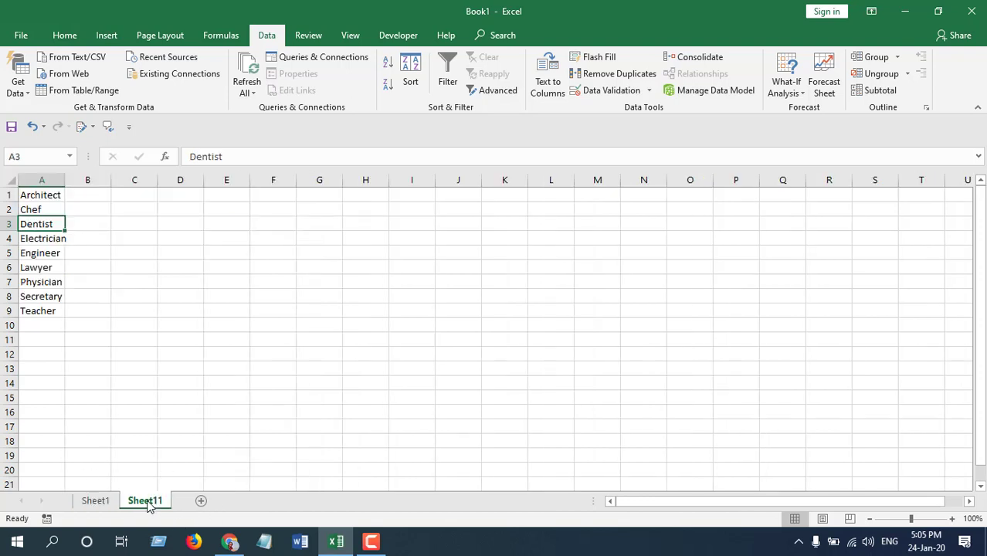
click(90, 502)
click(264, 282)
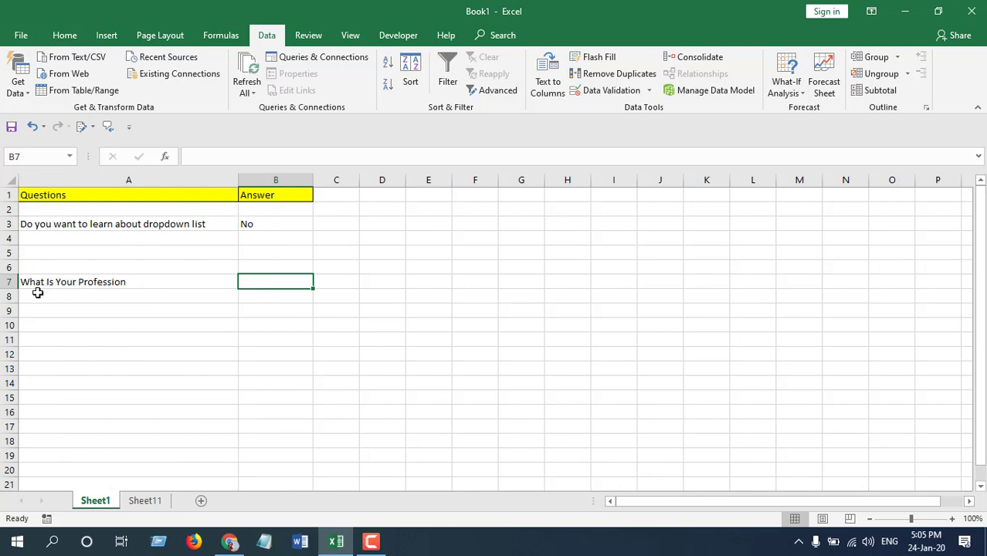
click(148, 501)
drag(48, 192, 46, 320)
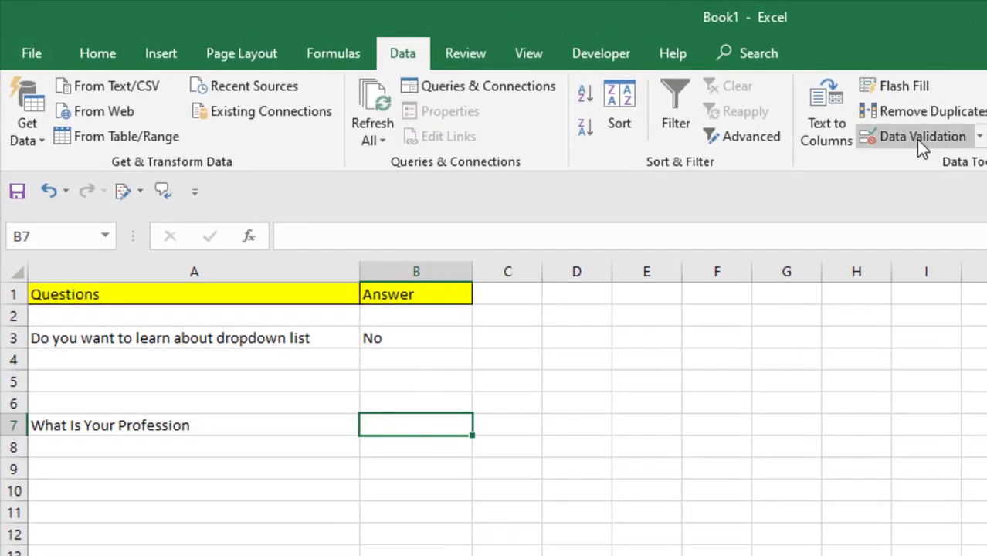
- Give B7 a list validation sourced from Sheet11!$A$1:$A$9, Architect through Teacher
click(916, 139)
click(730, 397)
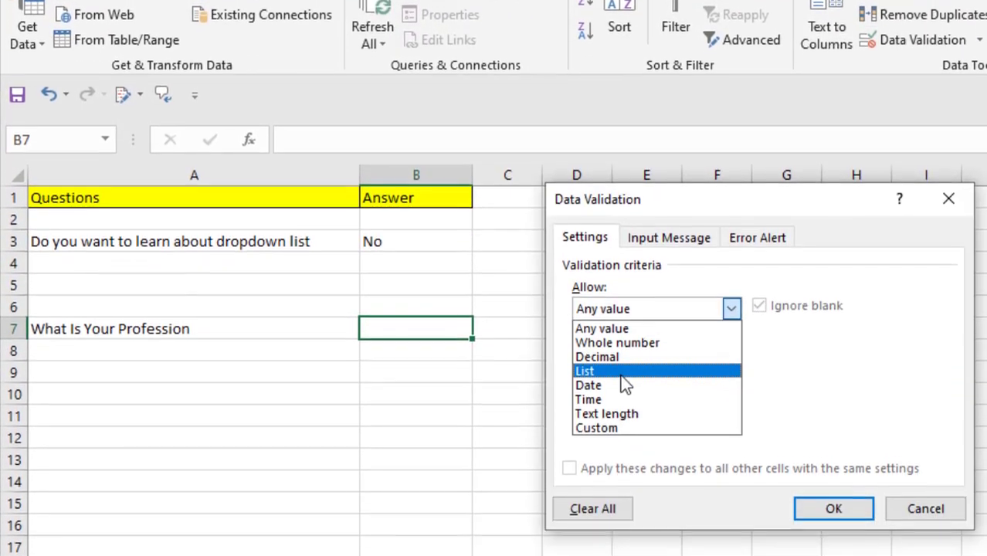
click(617, 468)
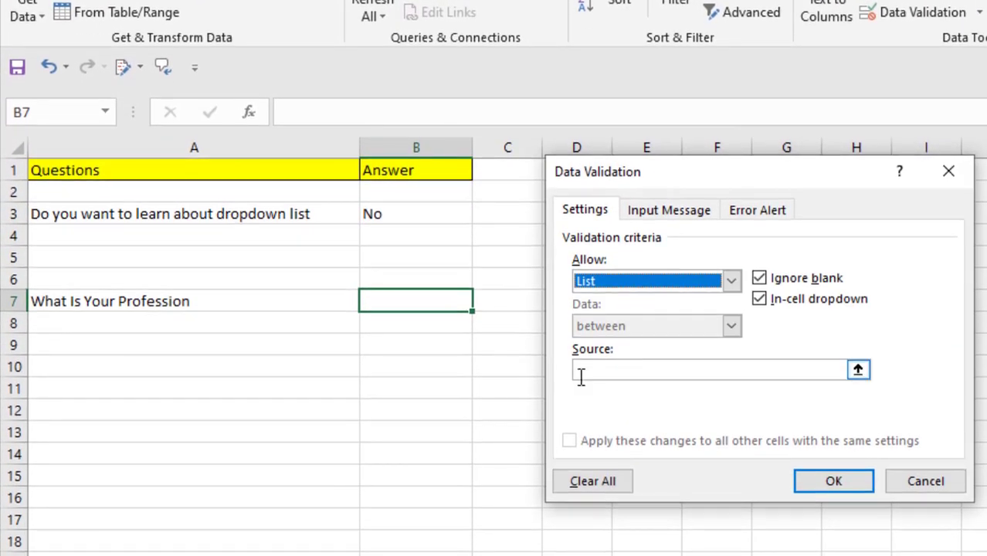
click(857, 374)
click(857, 371)
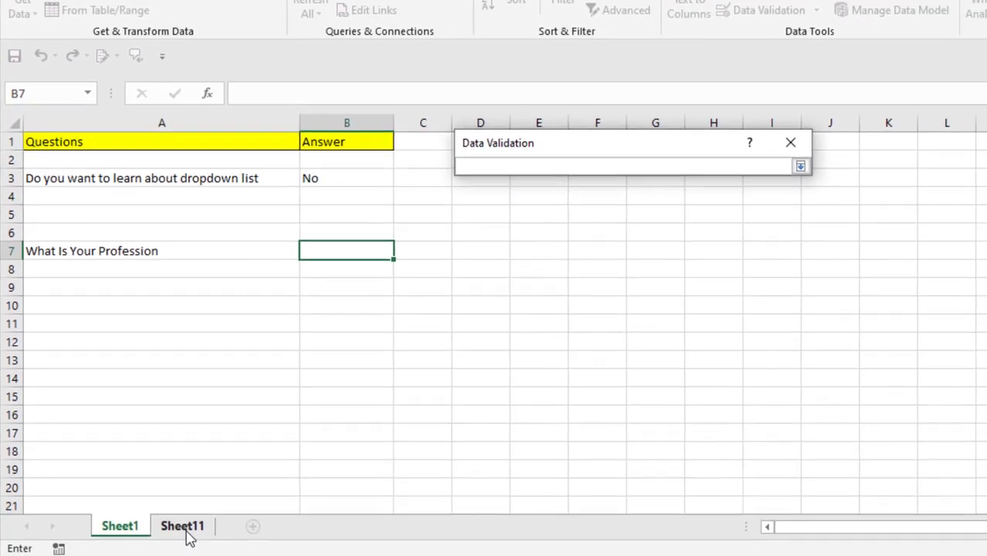
click(186, 530)
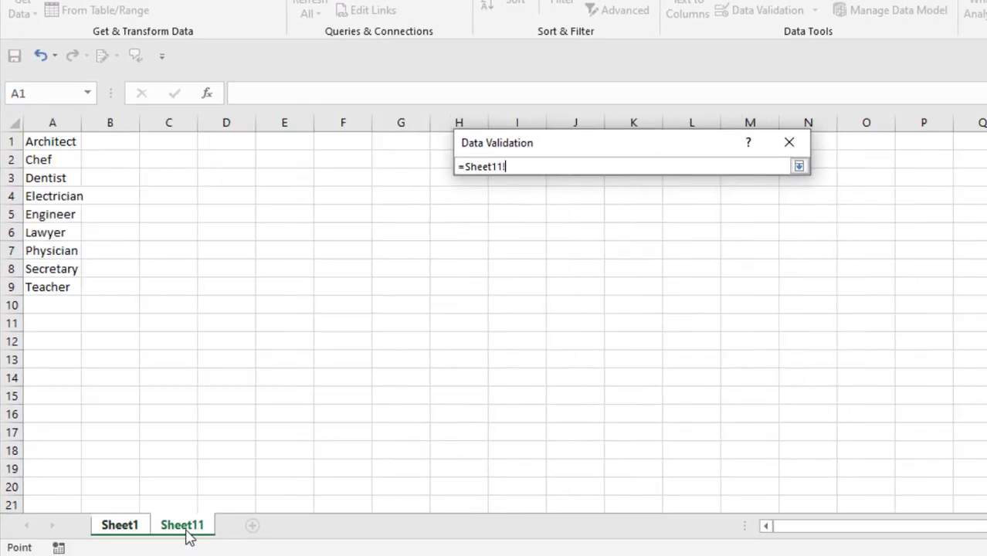
click(59, 143)
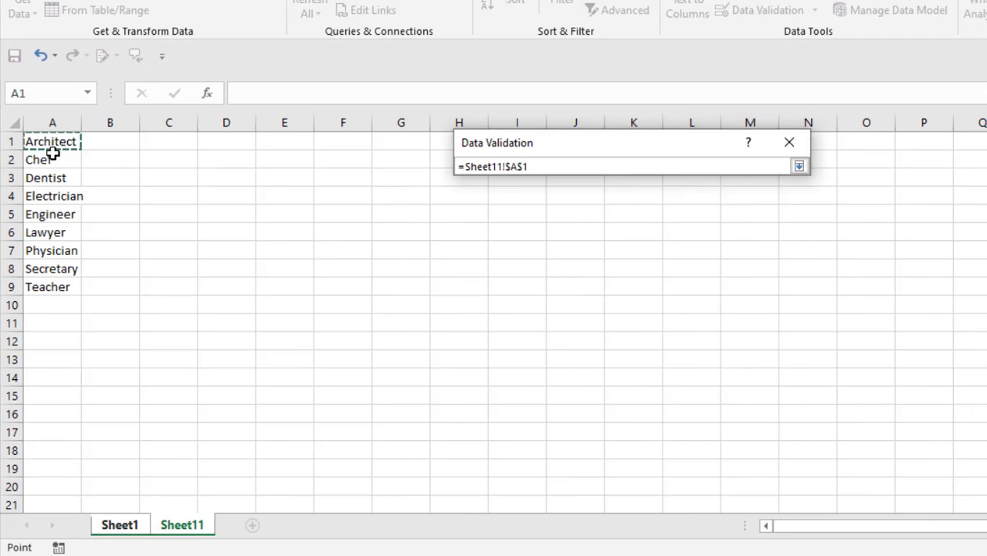
key(ctrl+shift+Down)
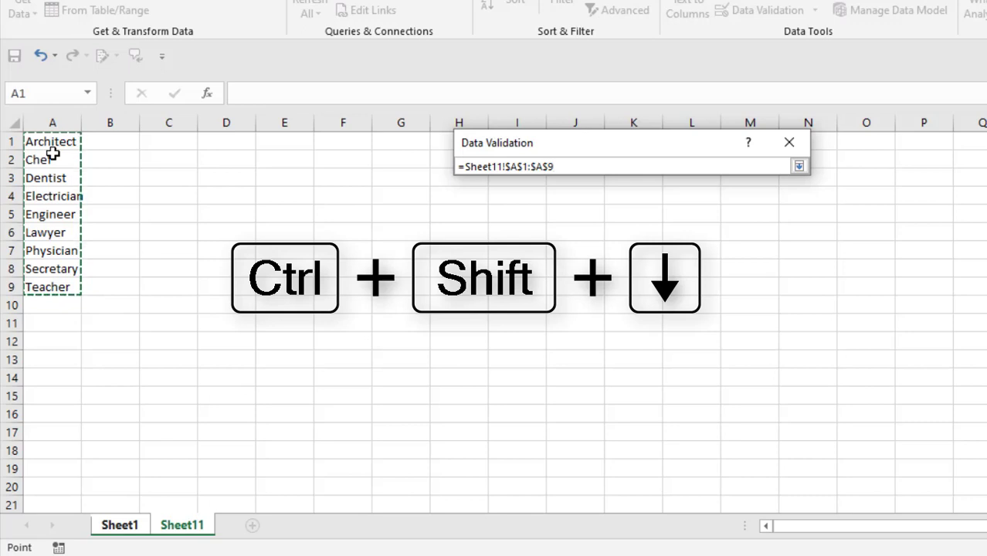
click(800, 167)
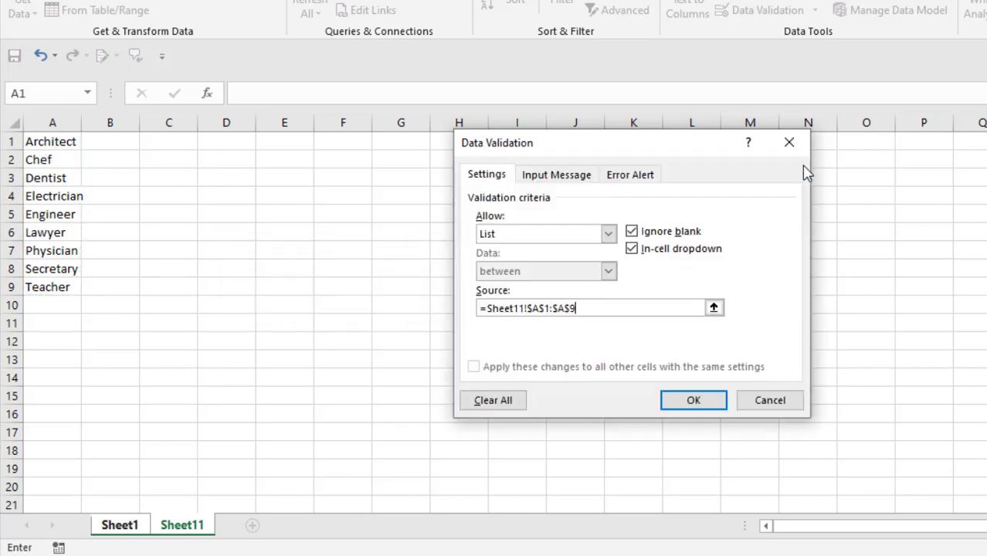
click(694, 401)
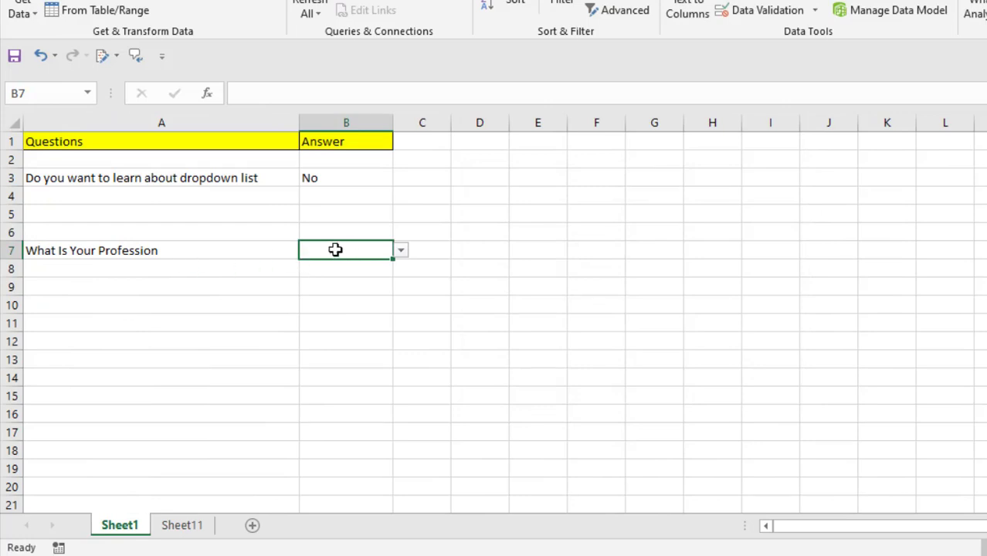
- Try Chef and Secretary in B7's profession dropdown, settling on Engineer
click(401, 251)
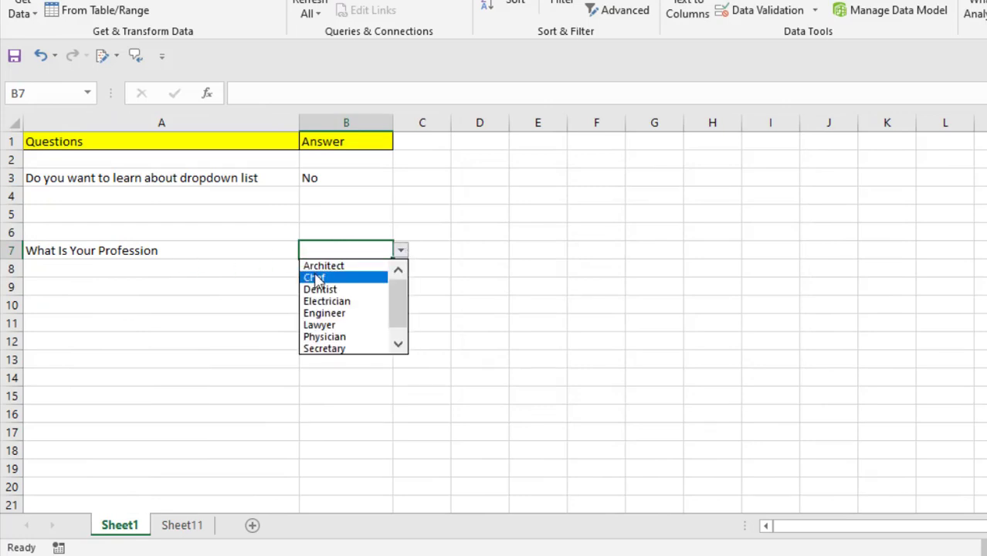
click(315, 278)
click(401, 250)
click(328, 335)
click(400, 250)
click(324, 297)
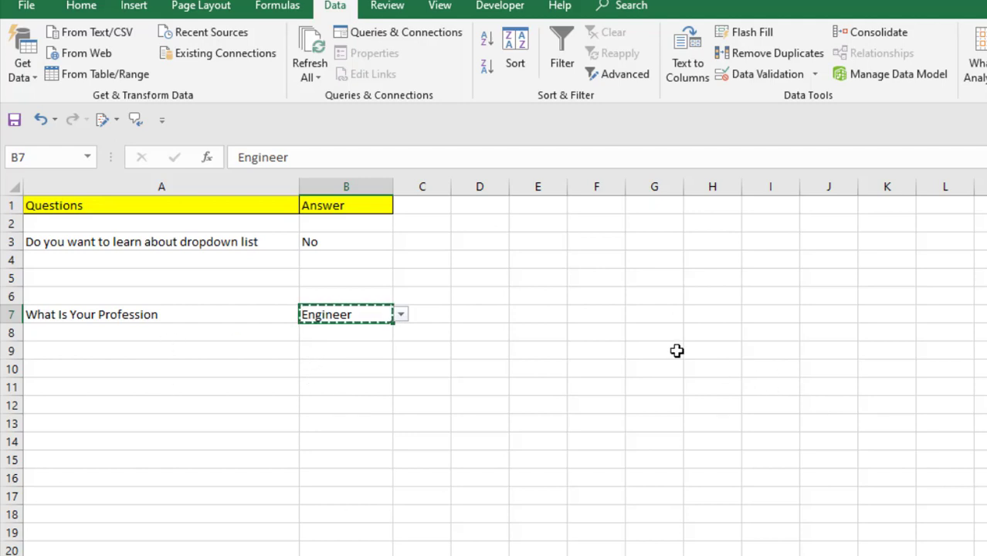
- Paste the Engineer dropdown into G7, check its profession list, then reselect B7
click(643, 317)
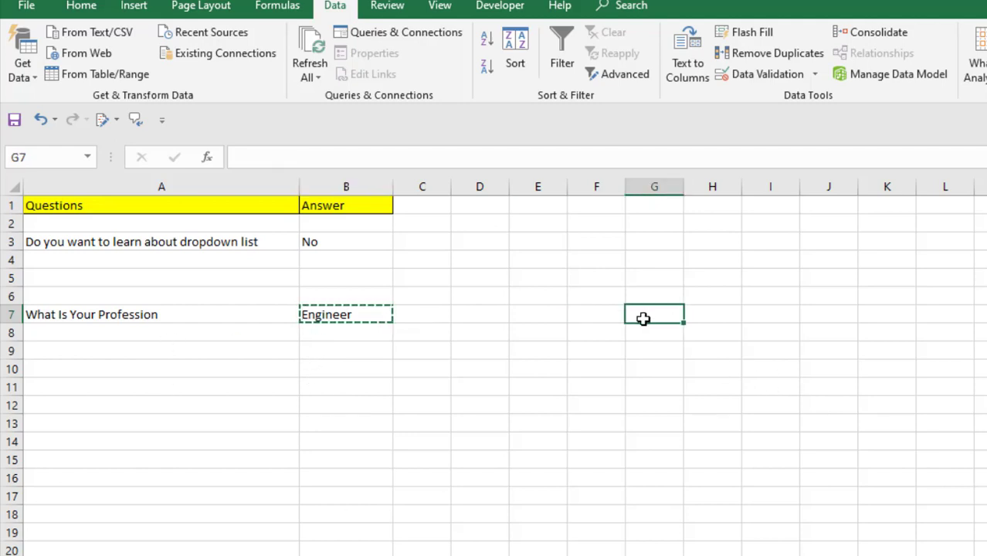
text(Engineer)
click(691, 315)
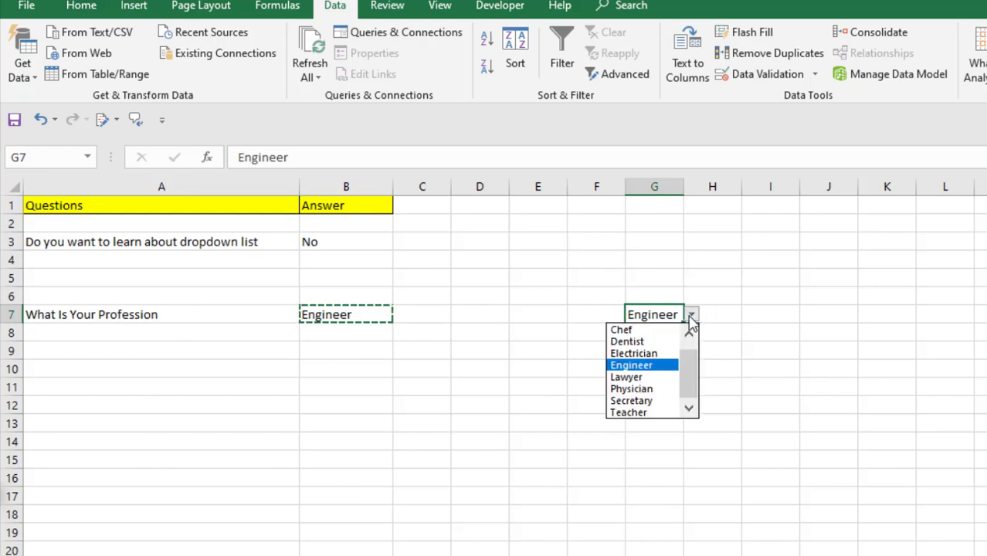
scroll(689, 365, up, 1)
scroll(689, 373, down, 1)
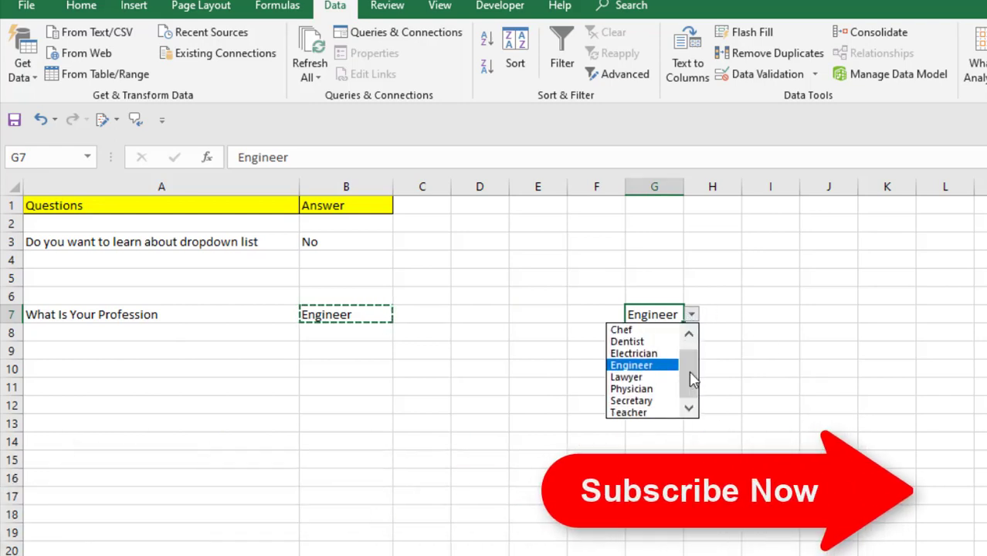
click(672, 314)
click(401, 313)
key(Down)
key(Down)
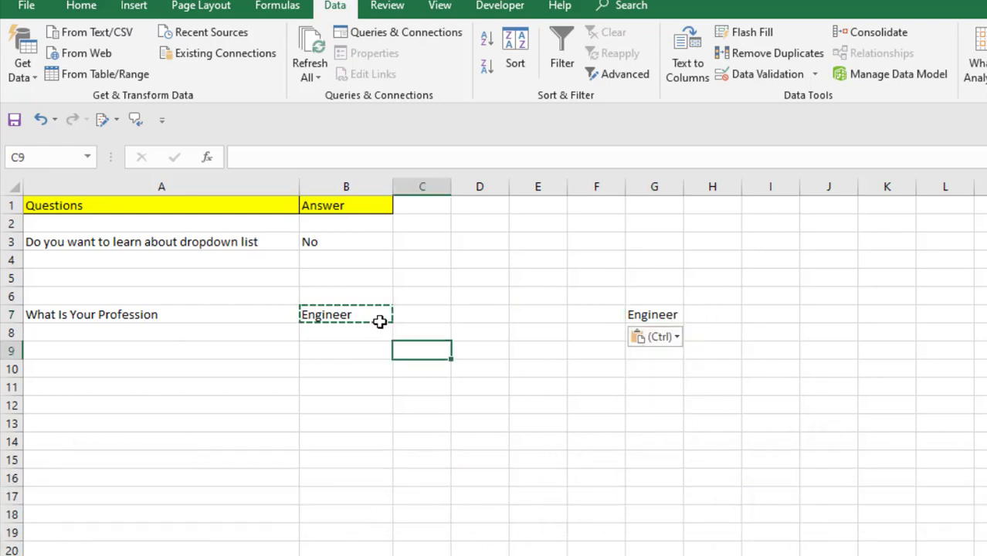
click(378, 315)
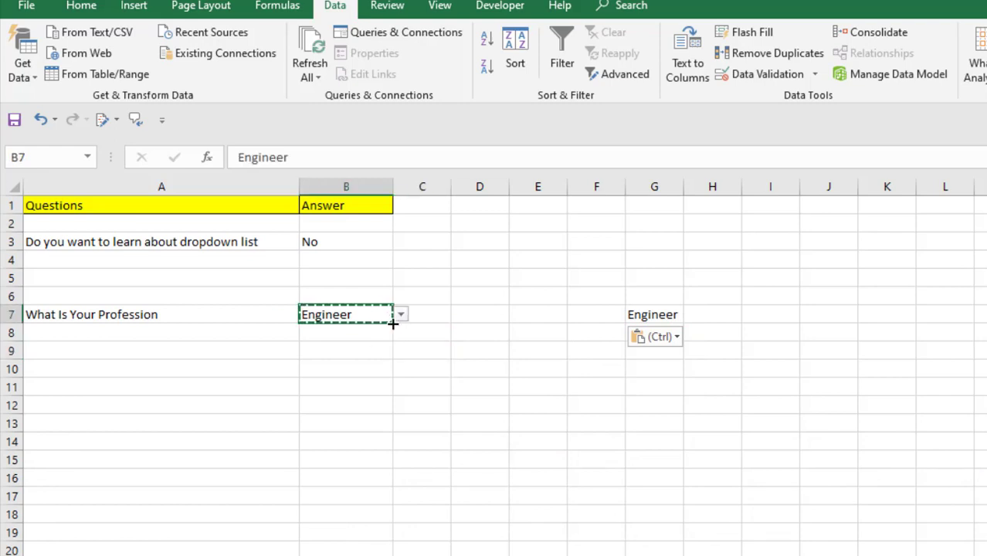
- Extend B7's profession list validation to the empty cells B8 through B15
drag(381, 313, 369, 455)
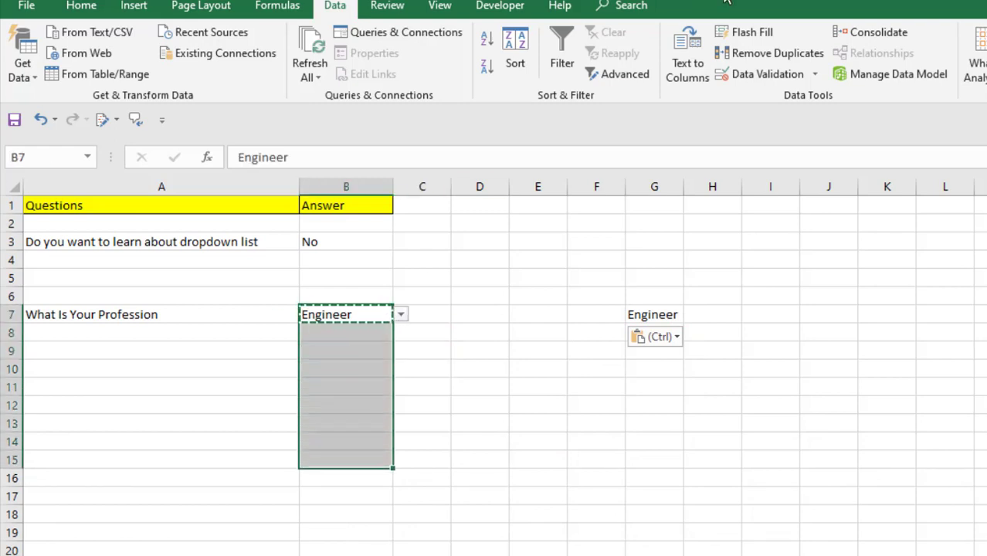
click(756, 74)
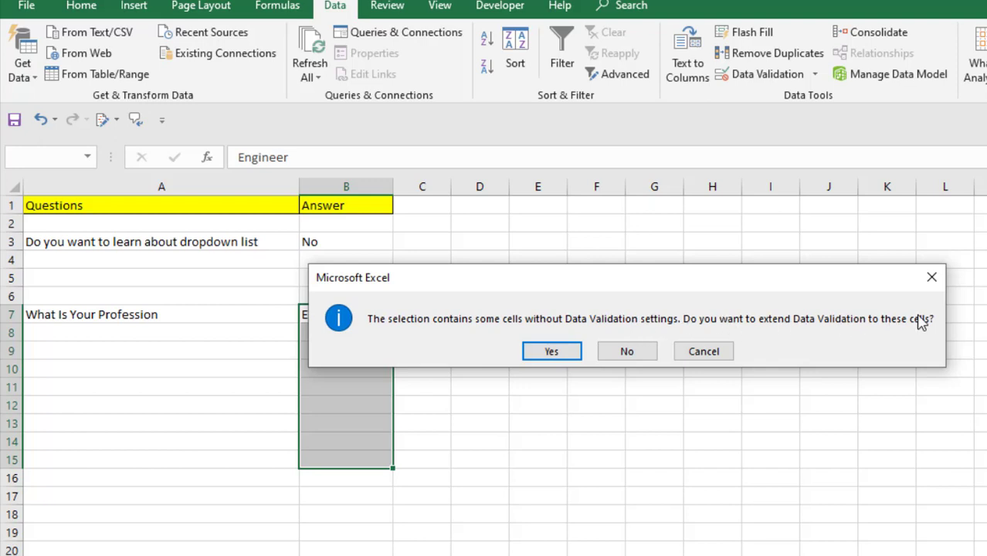
click(562, 354)
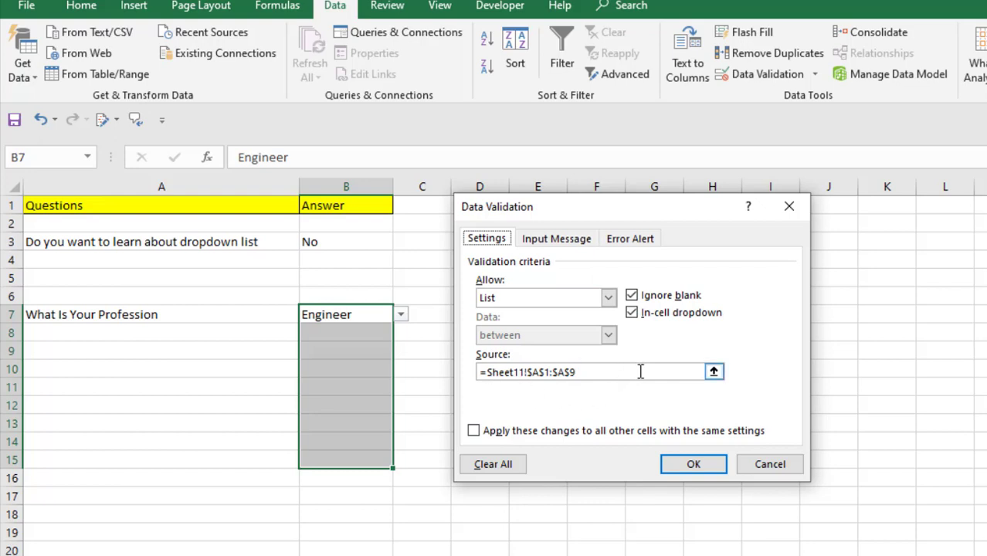
click(689, 463)
click(390, 333)
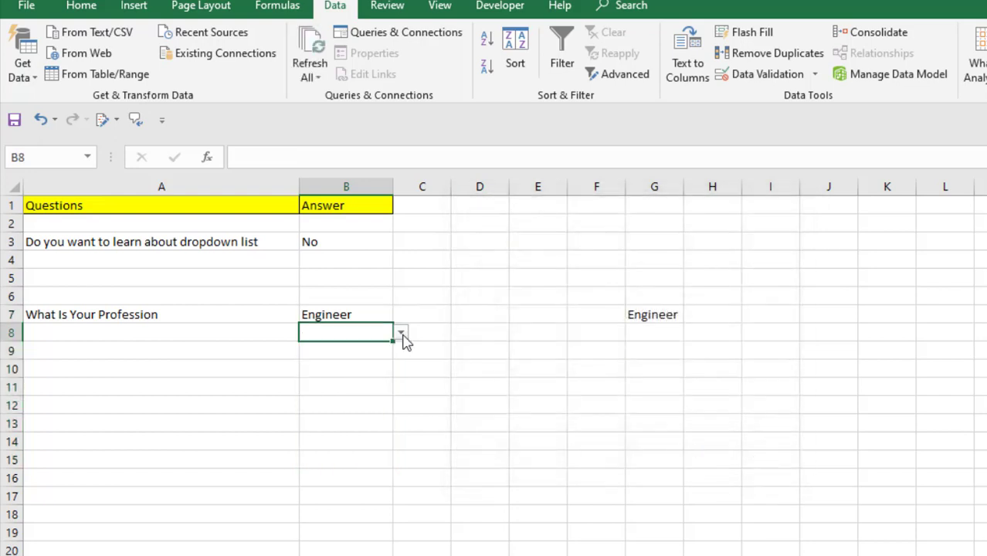
click(401, 334)
click(432, 405)
click(363, 359)
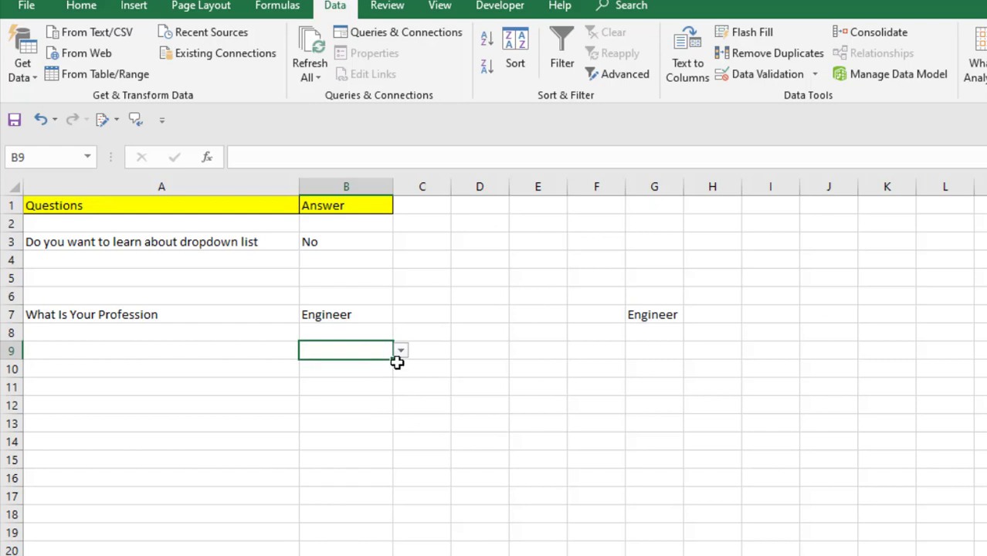
click(366, 390)
click(402, 387)
click(456, 429)
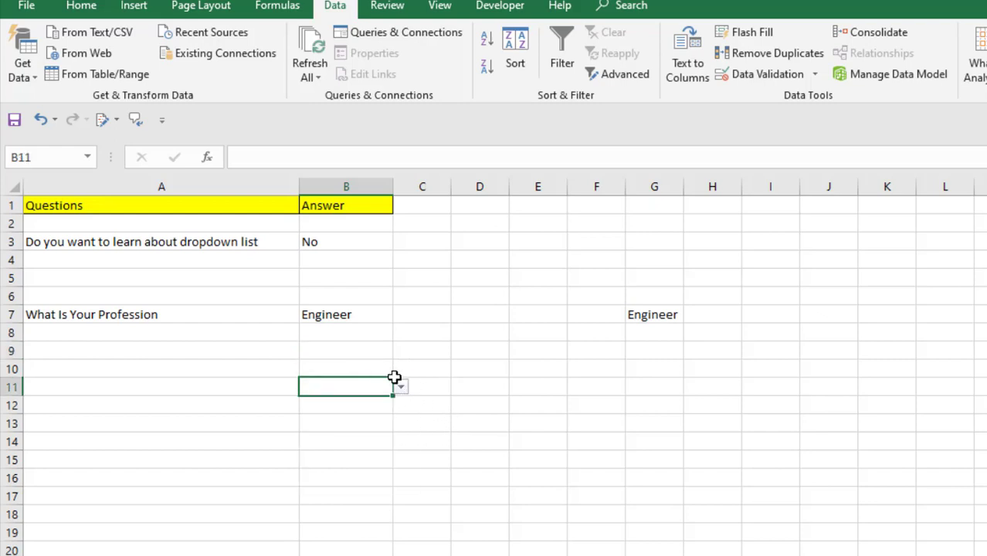
click(374, 370)
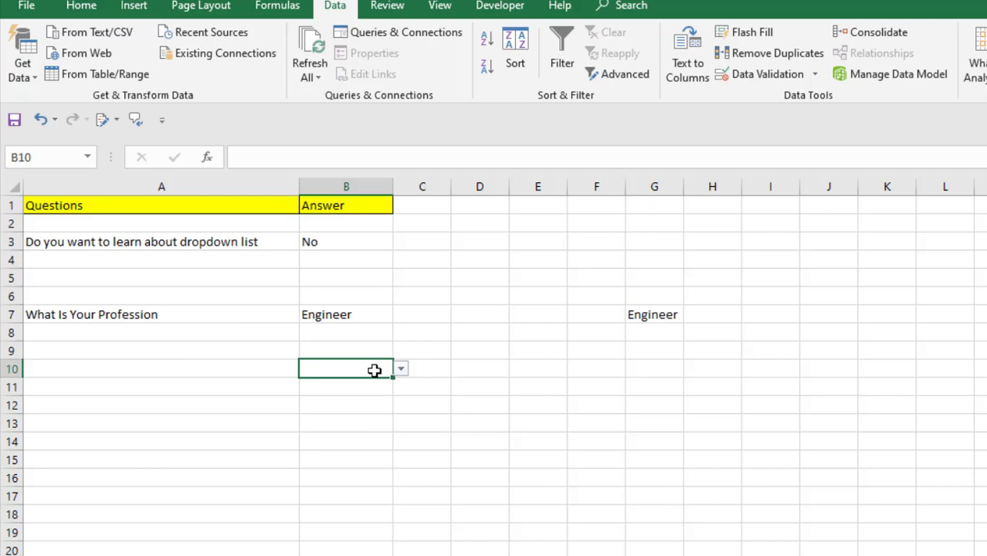
click(363, 336)
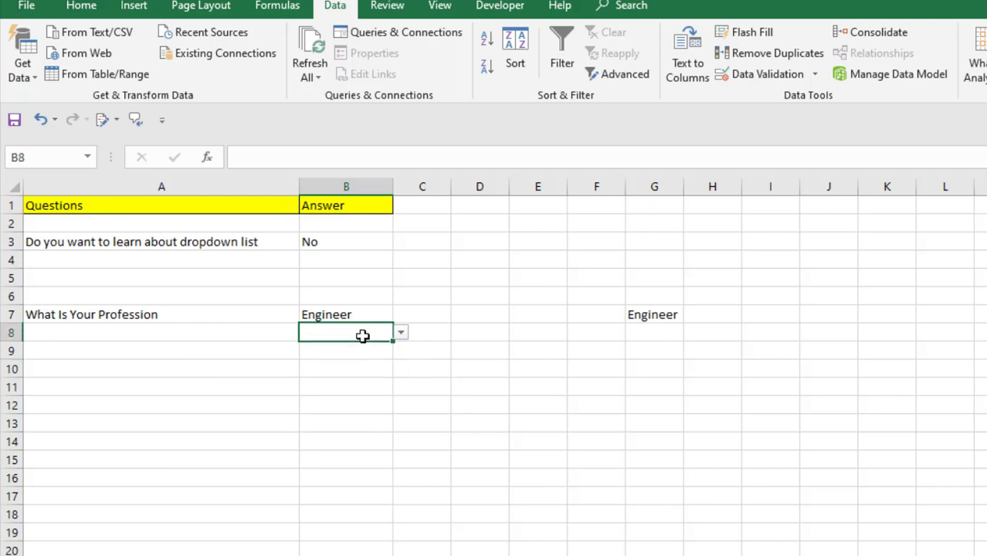
click(387, 318)
click(401, 316)
click(401, 316)
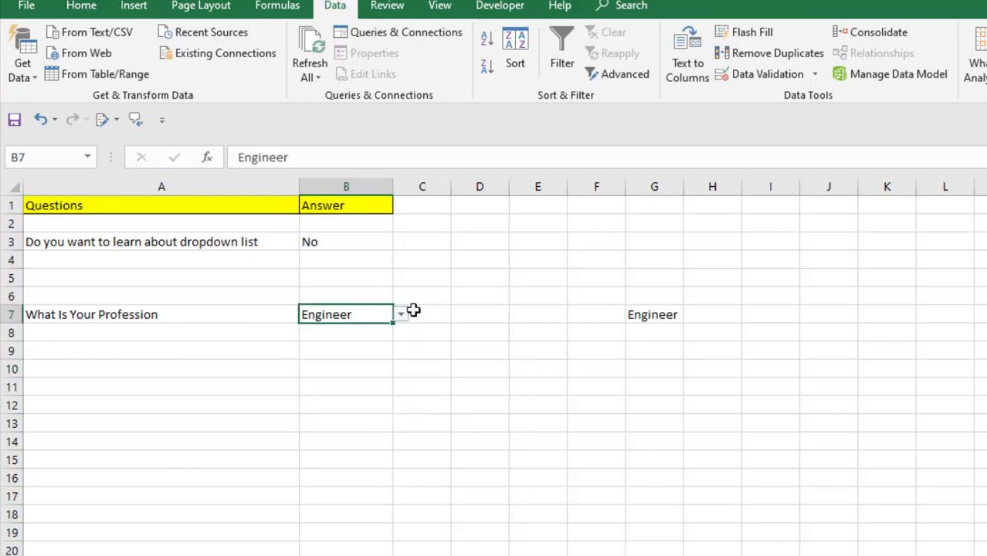
click(346, 355)
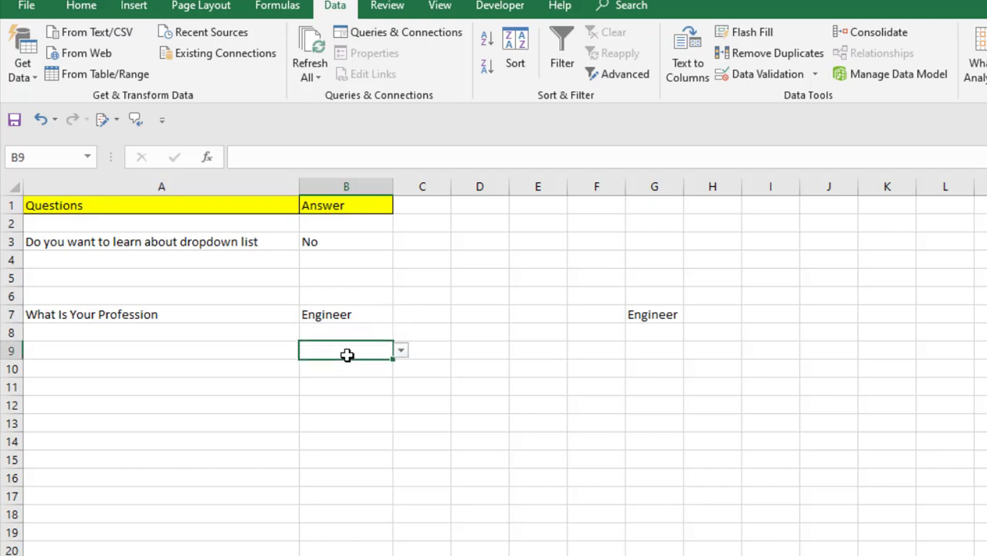
text(Doctor)
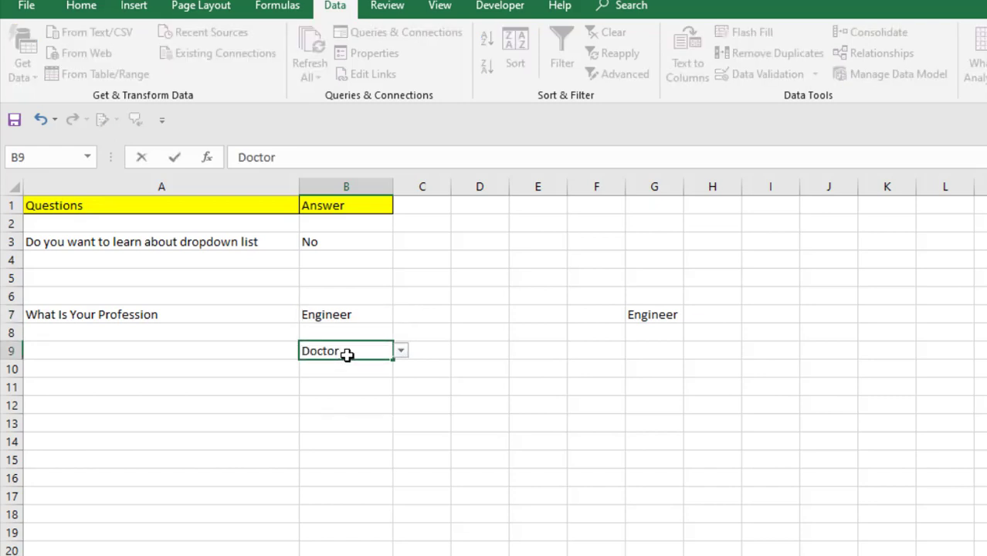
key(Return)
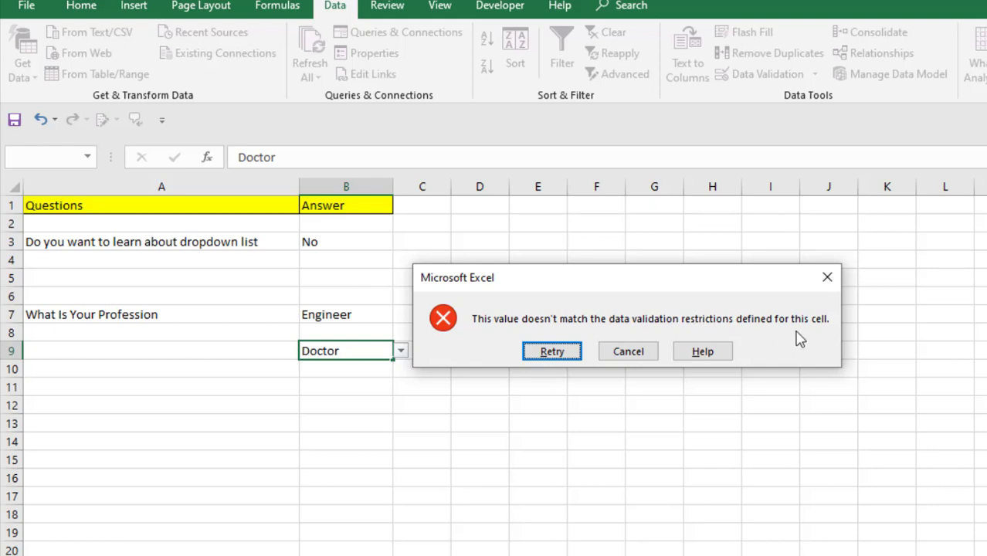
click(633, 355)
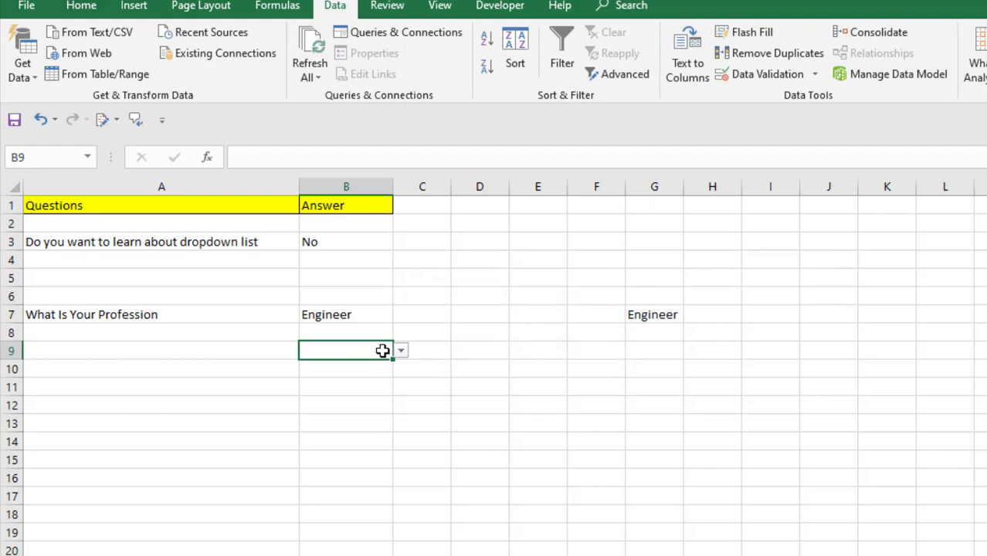
- Set B9's error alert to Warning with message 'Add this to the list', then test with Doctor
click(753, 73)
click(645, 238)
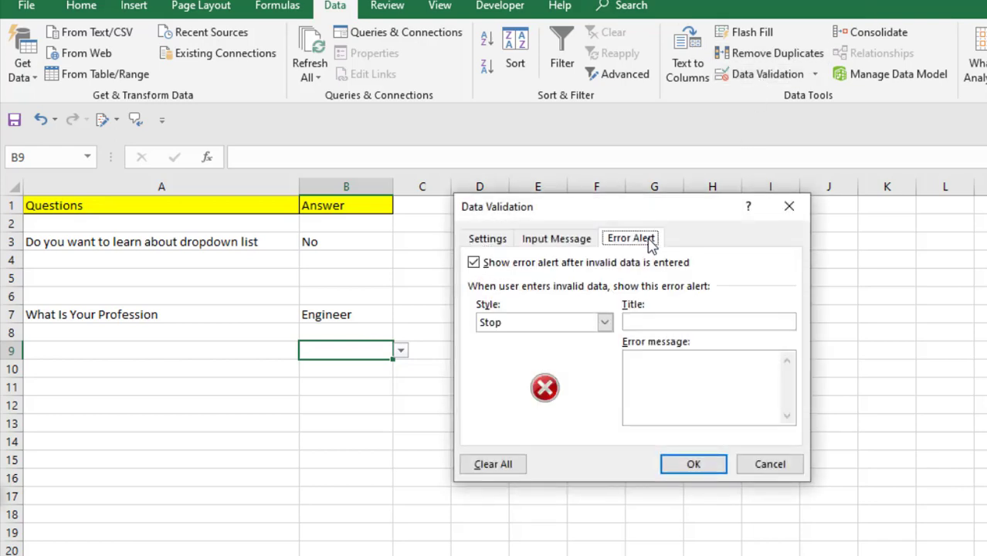
click(606, 323)
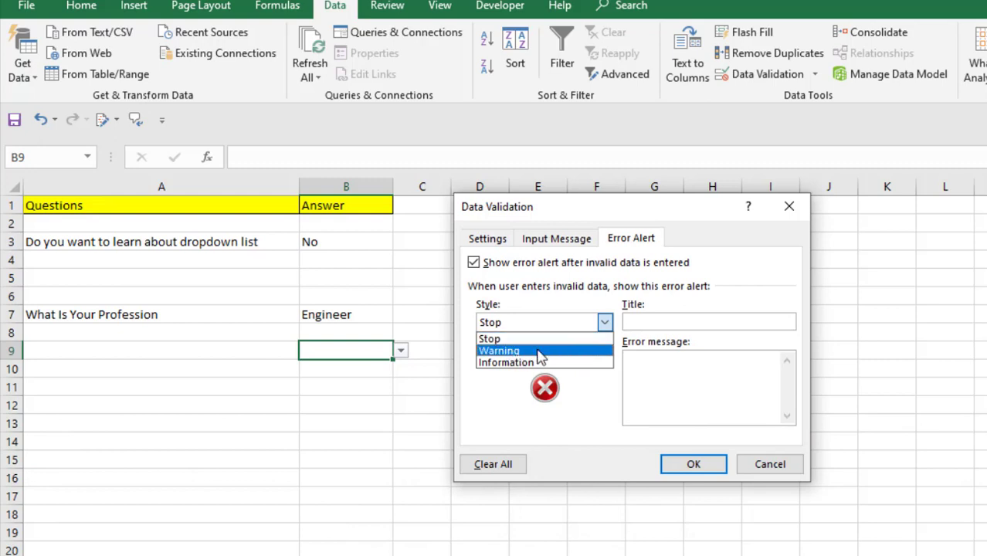
key(Escape)
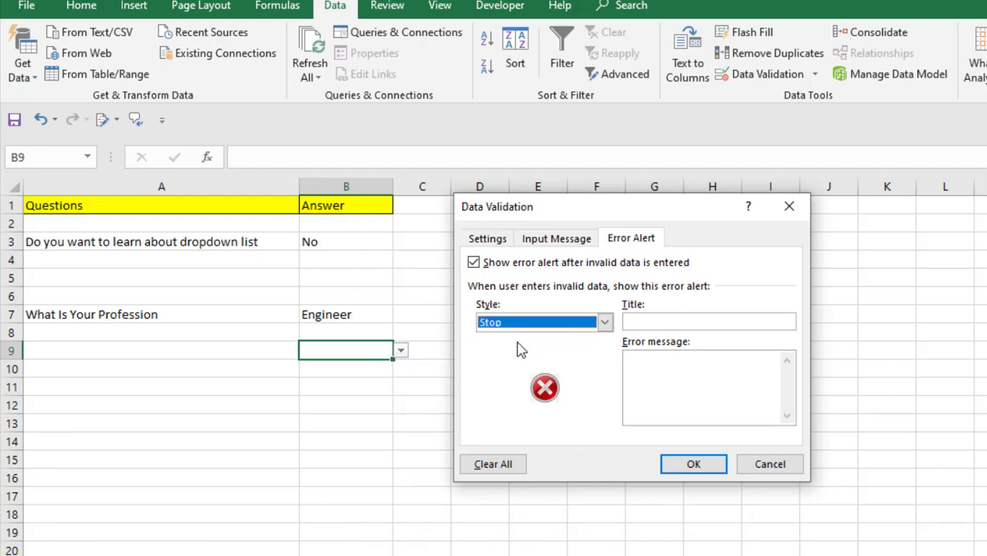
click(605, 323)
click(539, 351)
click(648, 369)
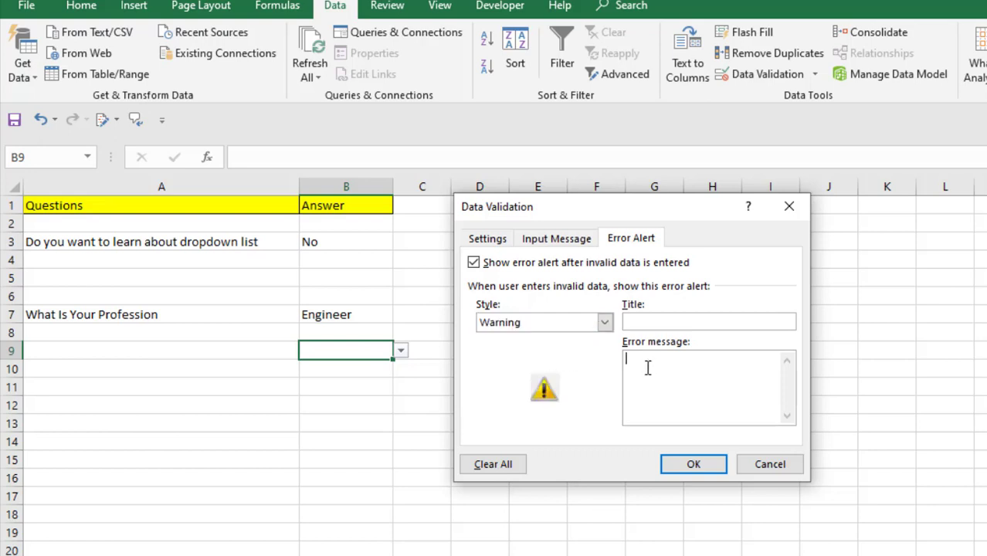
text(Add this to the list)
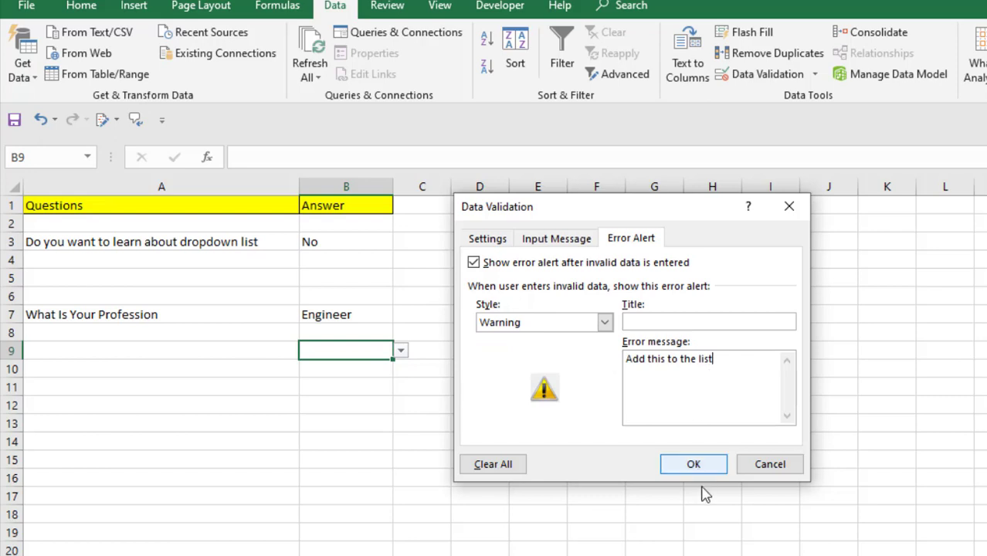
click(688, 464)
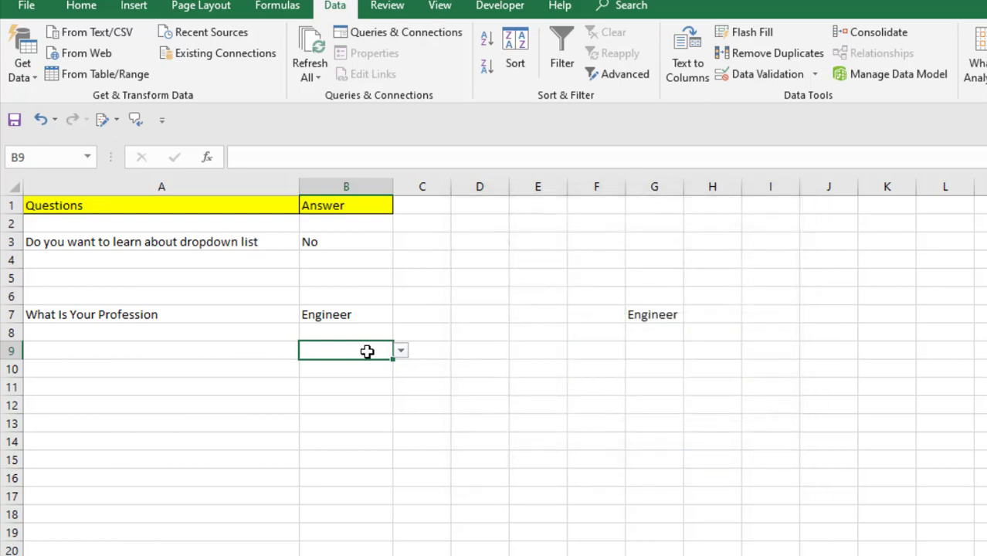
text(Doctor)
key(Return)
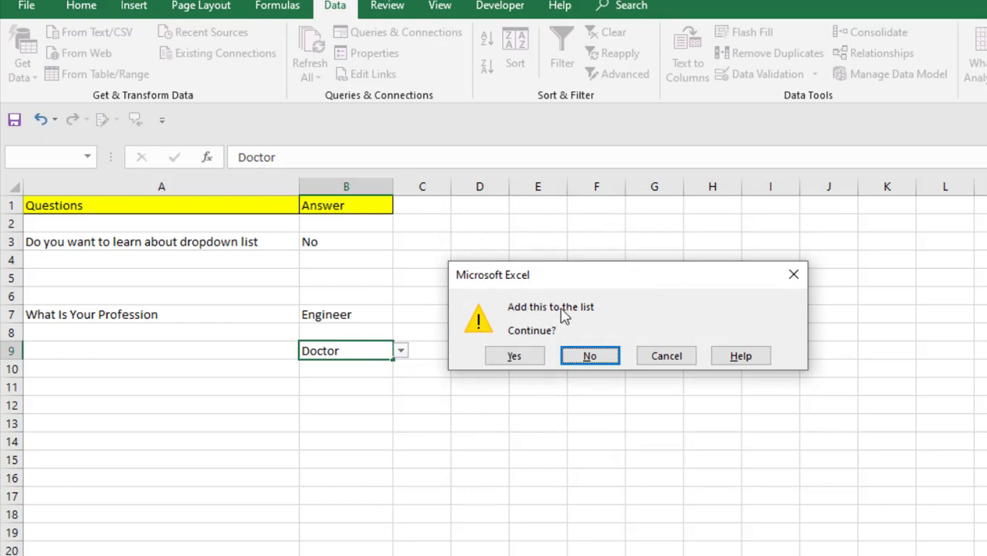
- Accept Doctor in B9 despite the warning and review B9's profession list
click(517, 359)
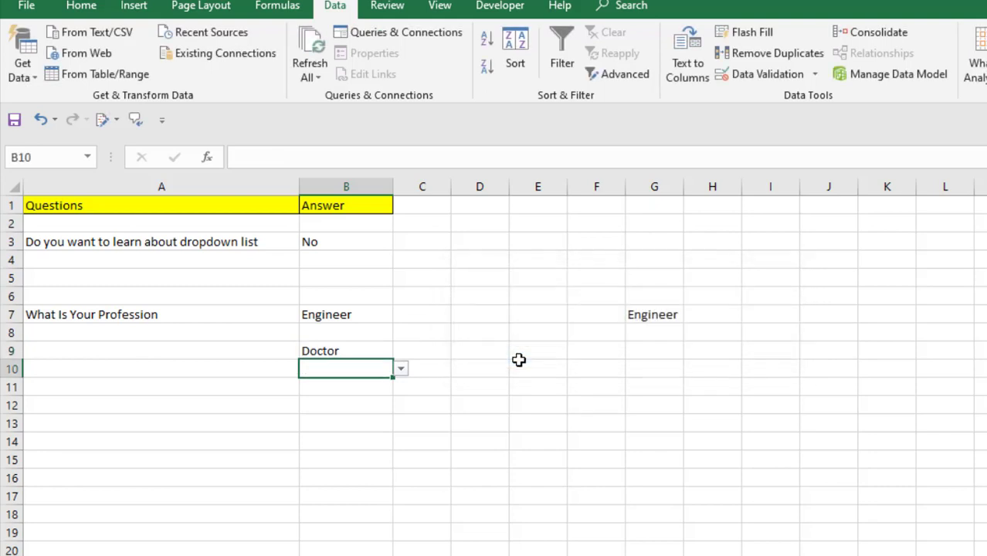
click(354, 350)
click(401, 351)
click(398, 444)
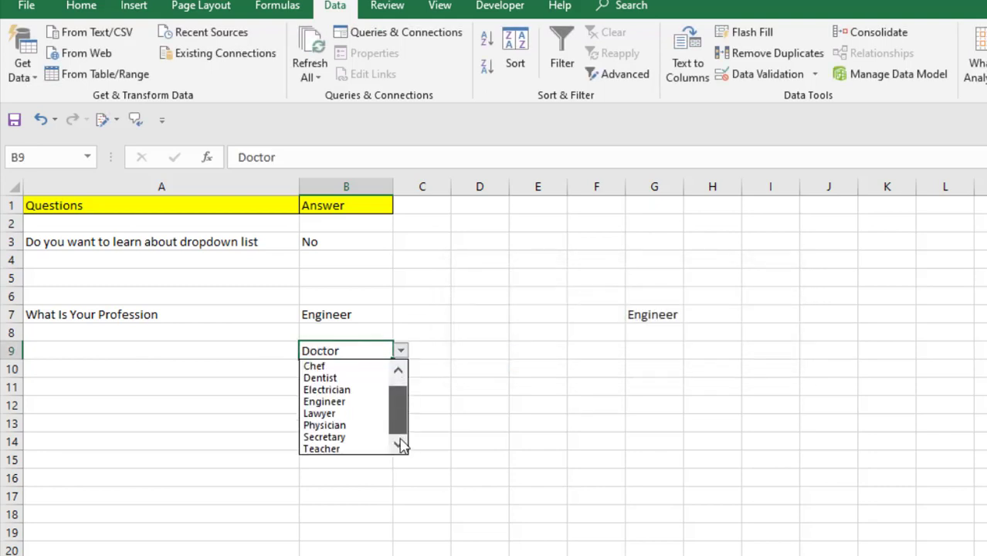
click(398, 371)
scroll(411, 378, down, 1)
click(401, 350)
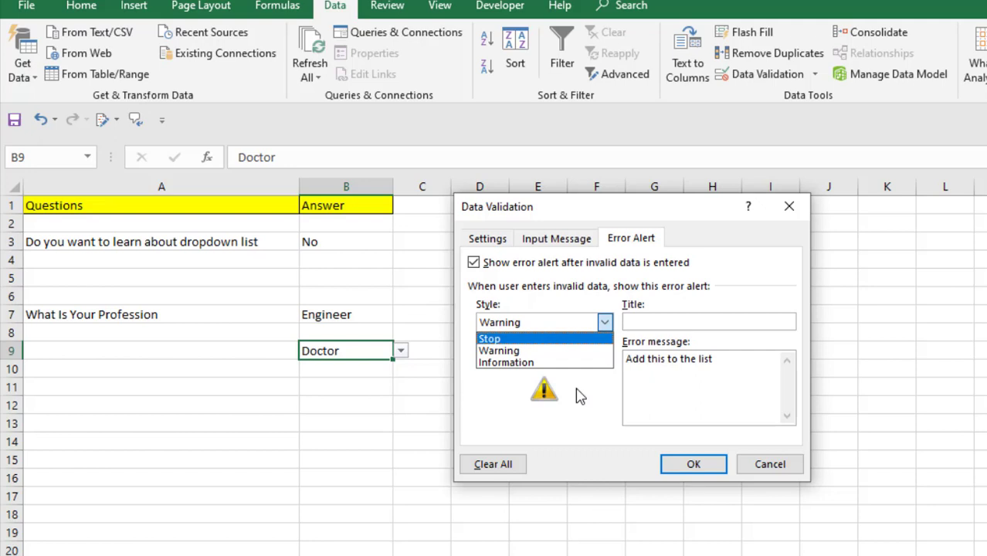
- Disable B9's error alert, confirm the entry 'sdfsdf' is accepted, then clear it
click(474, 263)
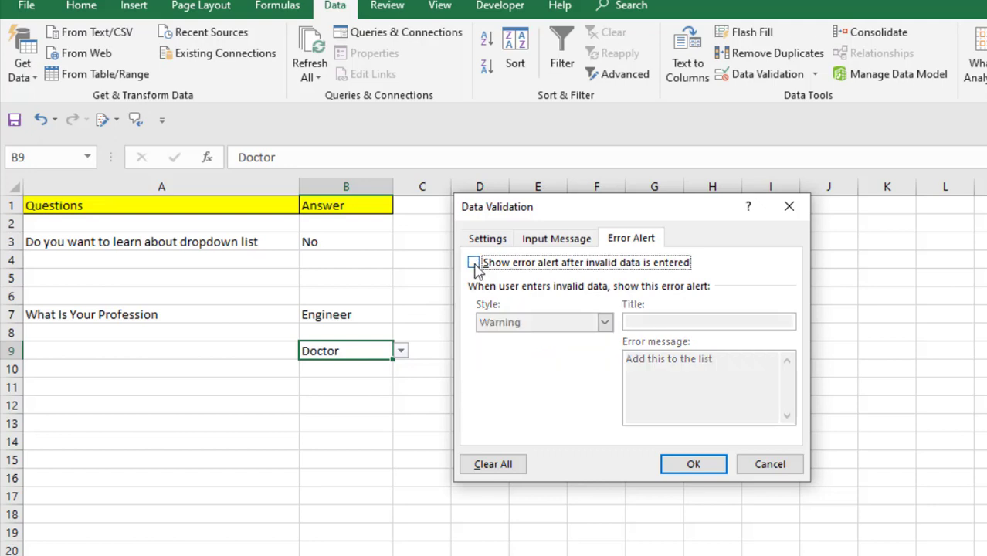
click(712, 464)
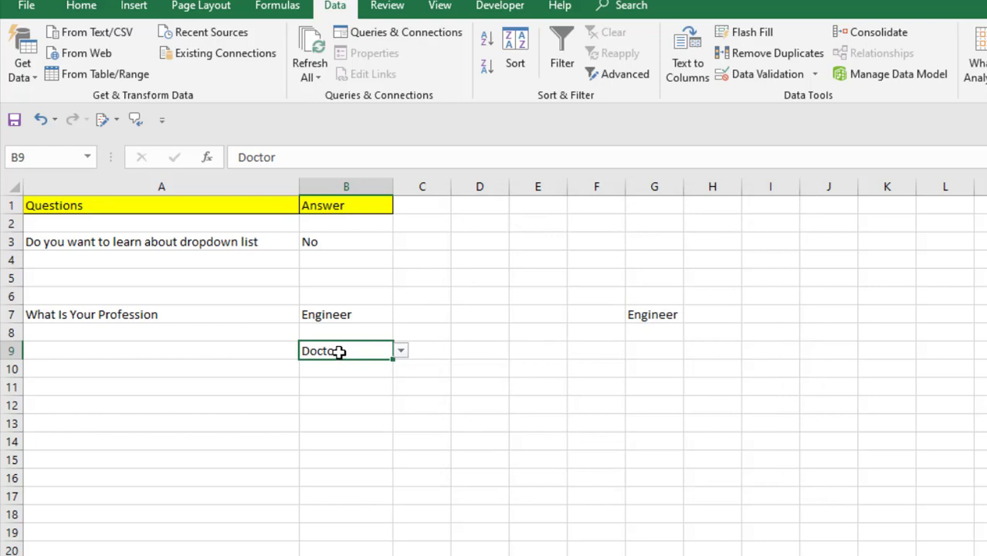
text(sdfsdf)
key(Return)
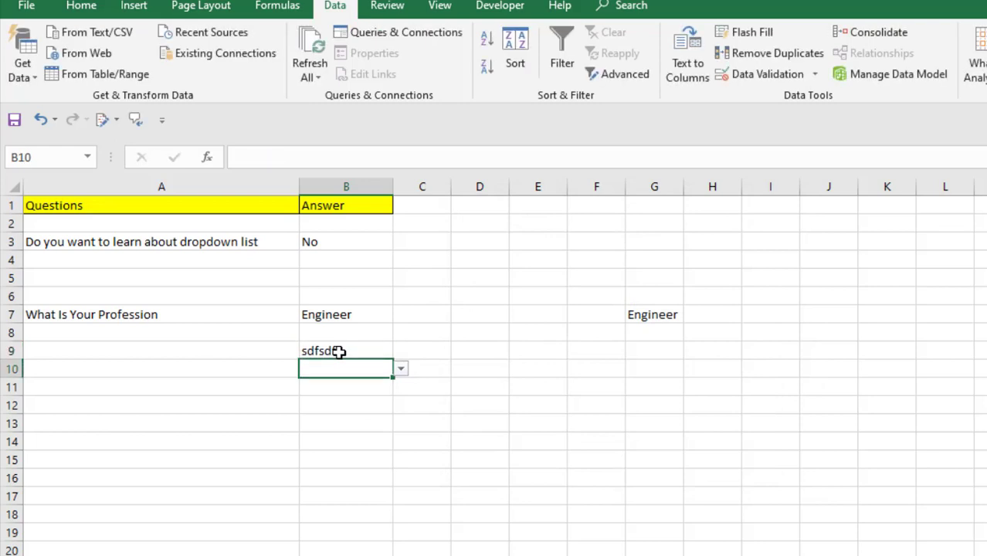
click(353, 345)
key(BackSpace)
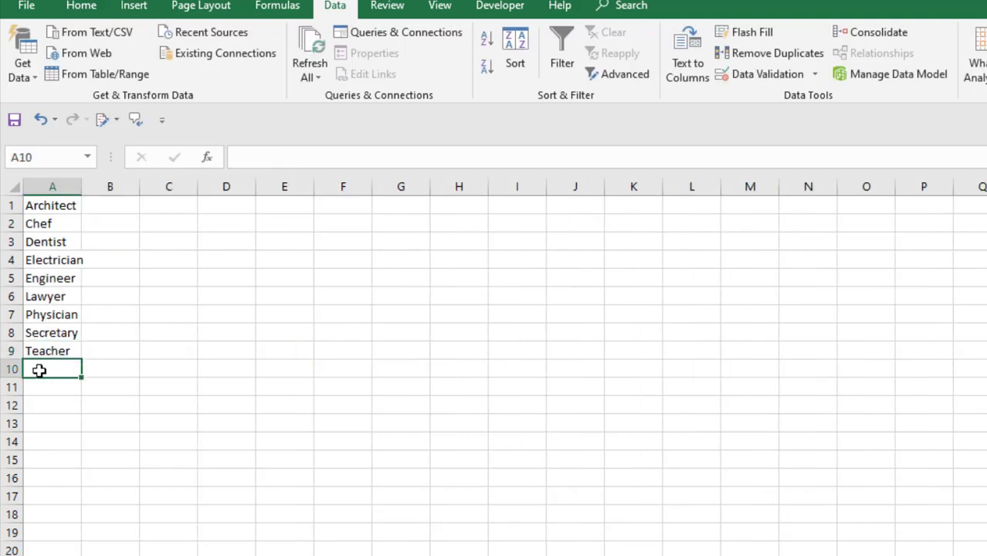
- Add Doctor to Sheet11 cell A10, then check B9's profession dropdown on Sheet1
text(Doctor)
key(Return)
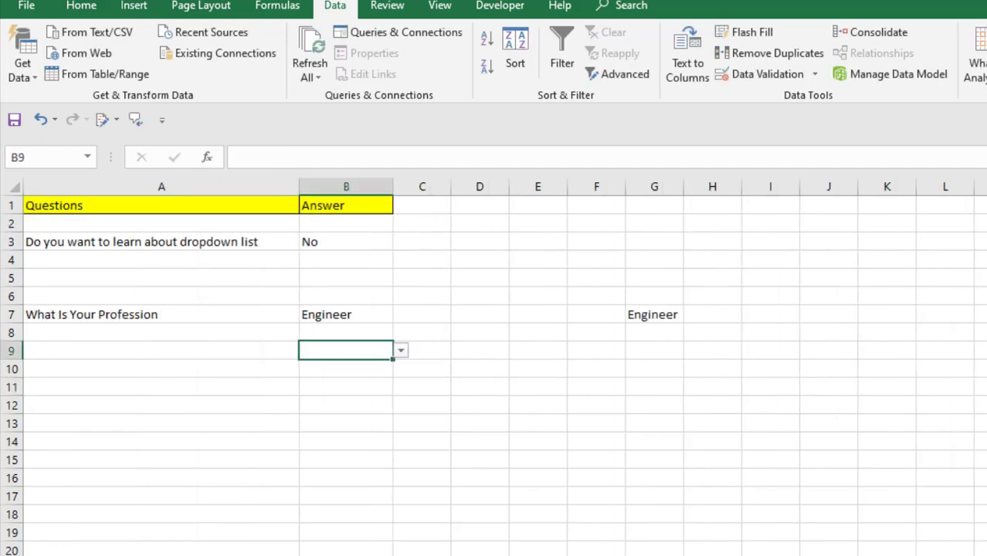
click(401, 350)
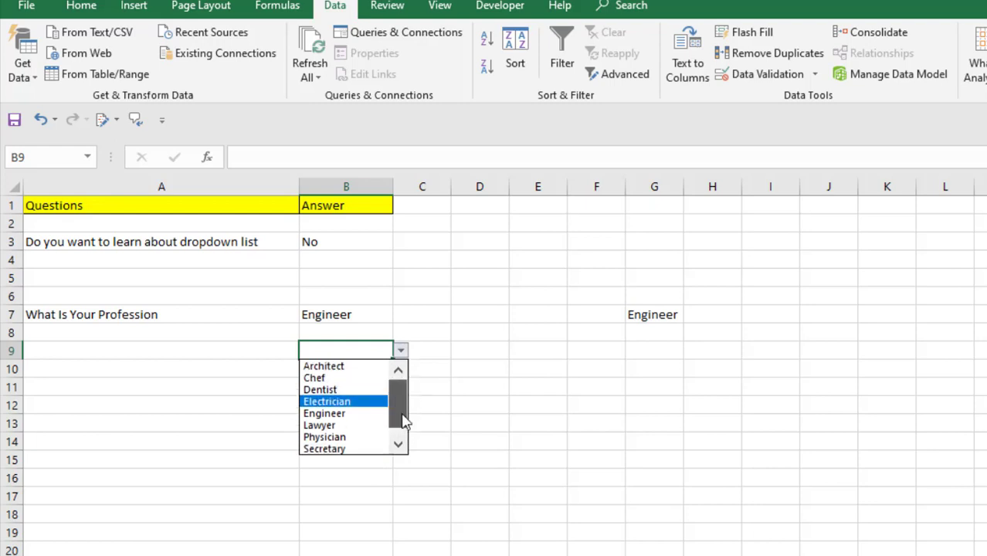
click(382, 352)
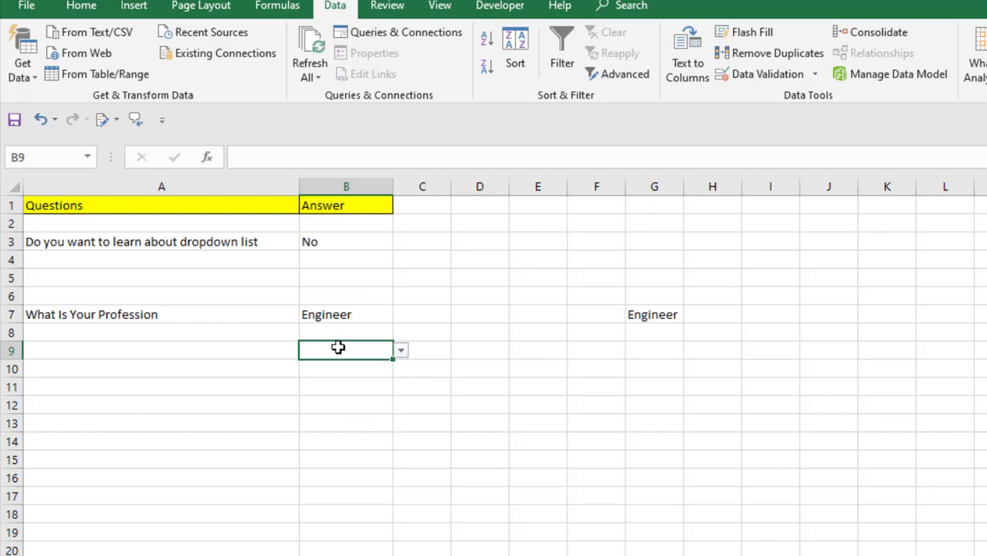
- Change the list source to Sheet11!$A$1:$A$10 for all cells sharing this validation
click(752, 77)
click(479, 241)
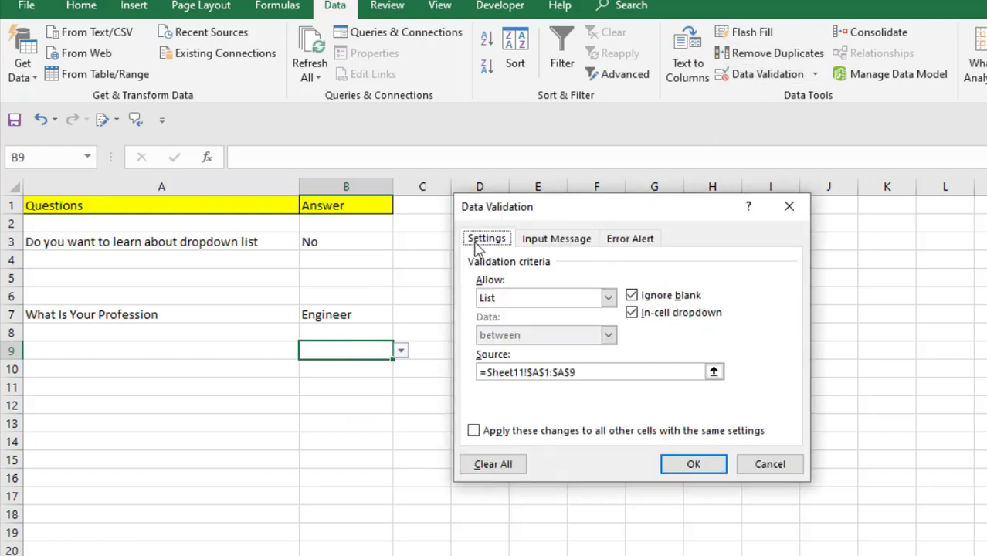
click(590, 372)
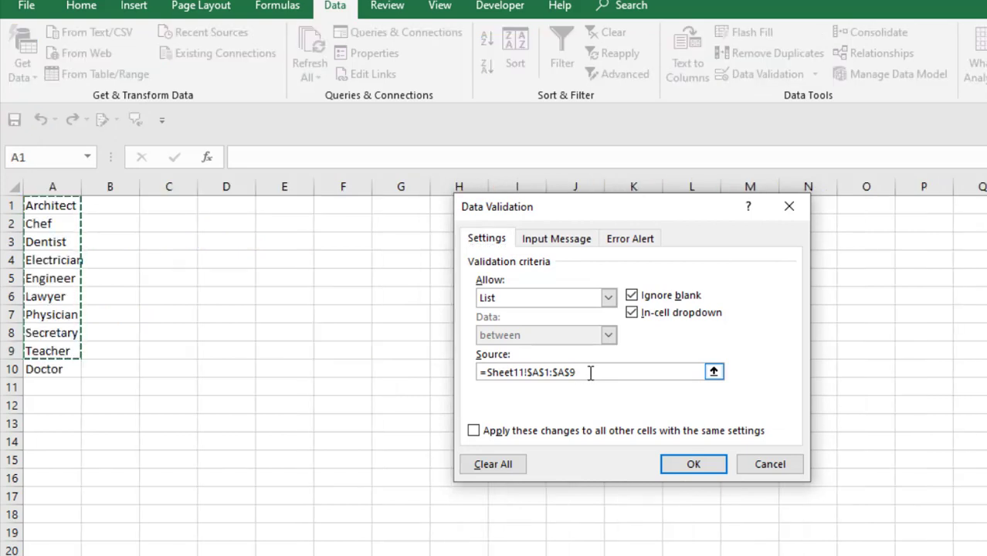
key(BackSpace)
text(1)
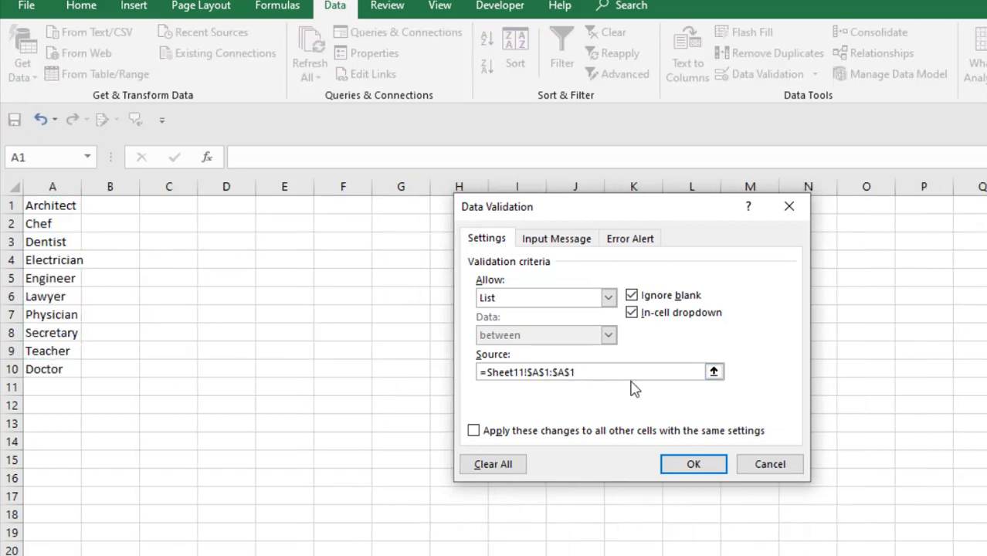
text(0)
click(473, 430)
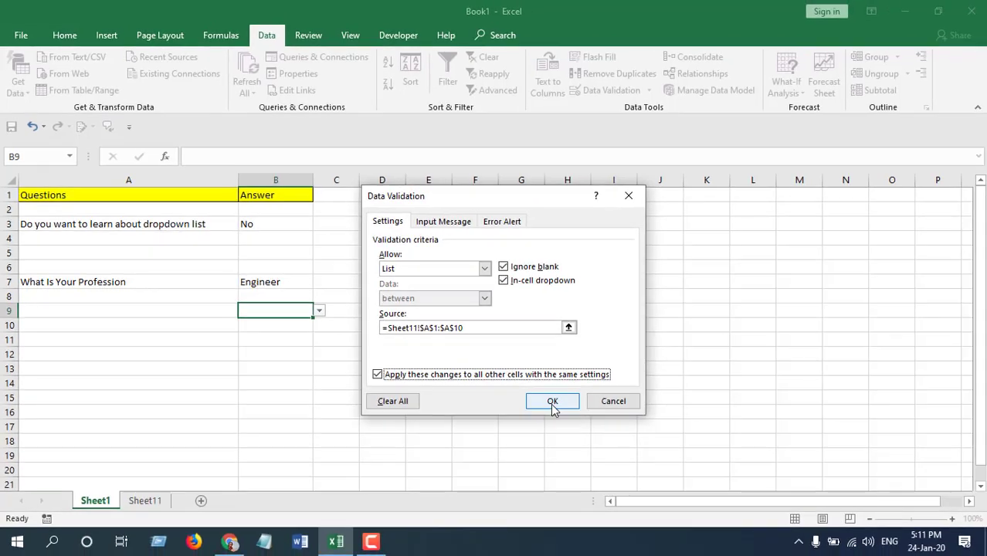
click(693, 463)
- Check that the B9 and B8 profession dropdowns now end with Doctor
click(319, 310)
scroll(266, 383, down, 1)
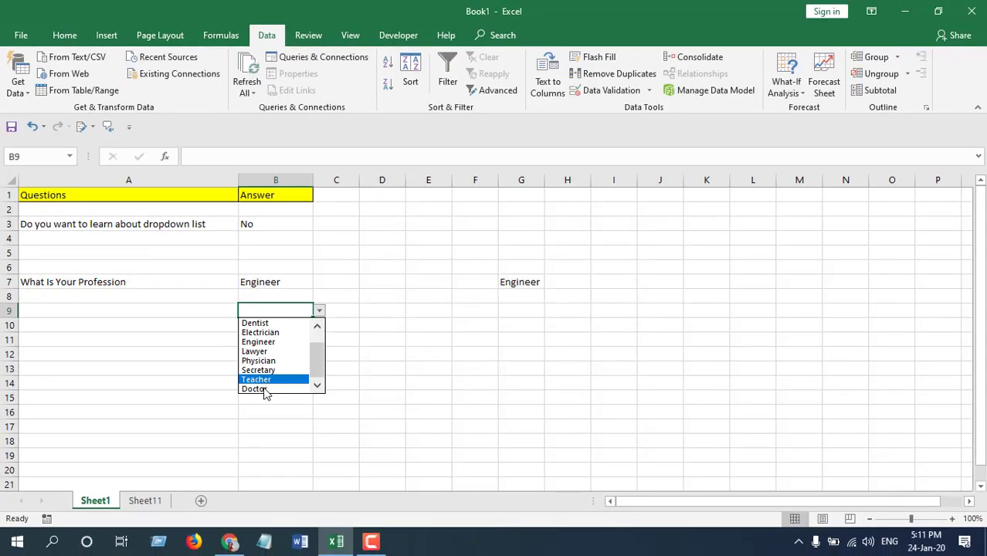
click(263, 408)
click(276, 295)
click(319, 296)
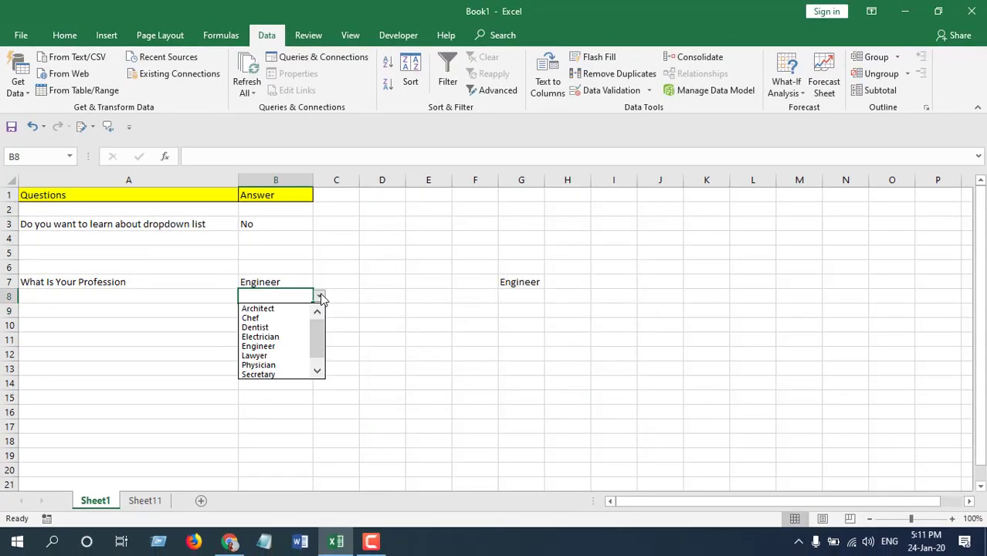
click(318, 372)
click(317, 372)
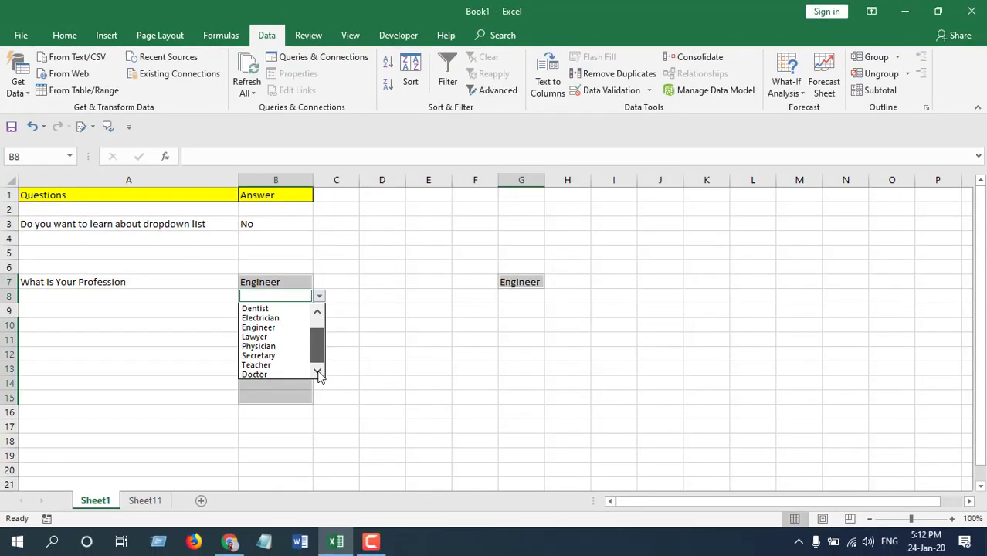
- Browse the B7 profession choices without changing them, then return to Sheet11's list
click(298, 281)
click(319, 281)
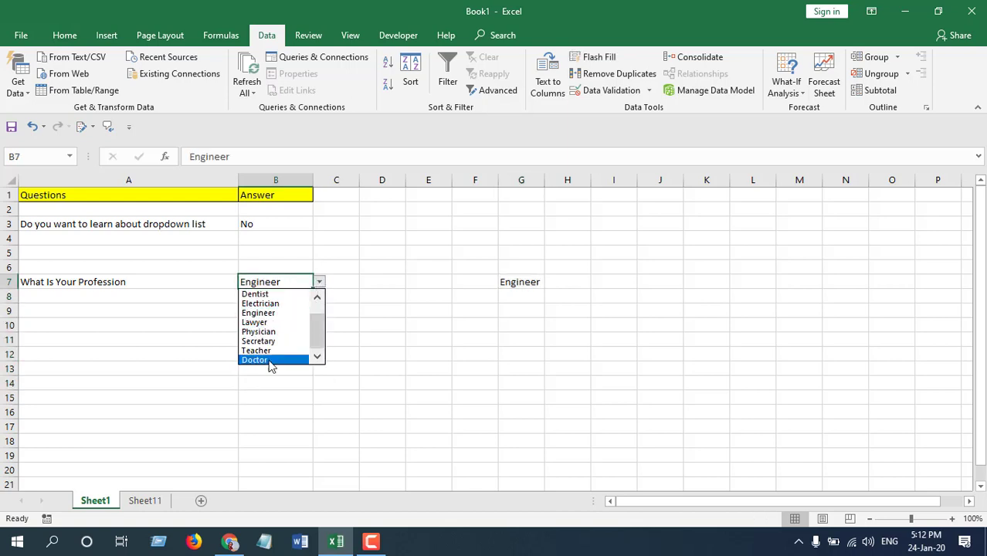
click(320, 310)
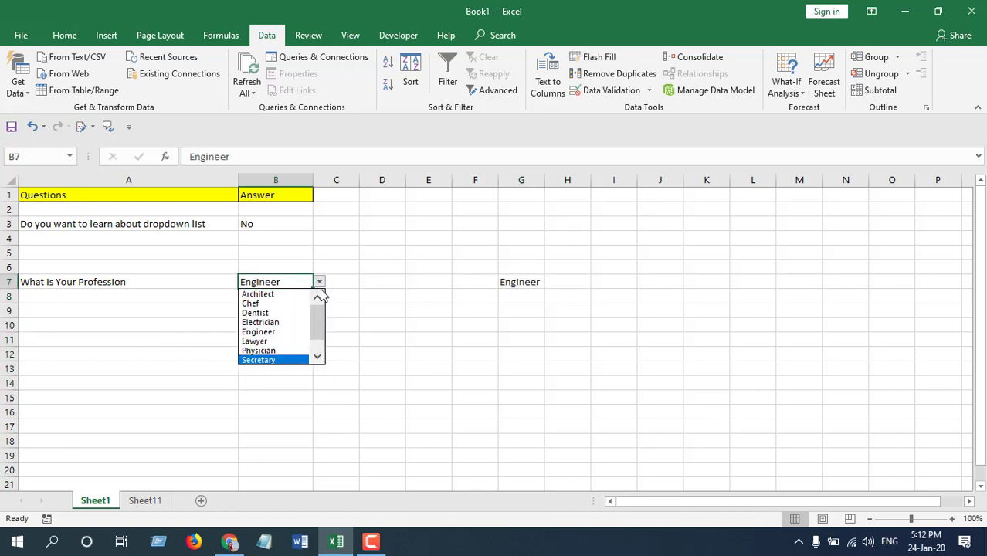
click(321, 343)
scroll(271, 324, up, 1)
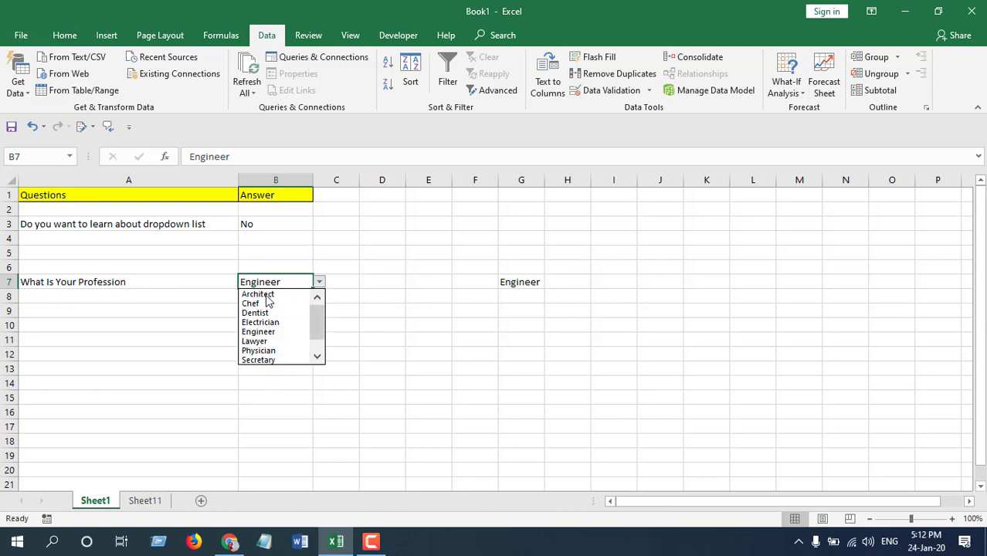
click(143, 503)
- Sort column A of Sheet11's profession list alphabetically A to Z
click(143, 503)
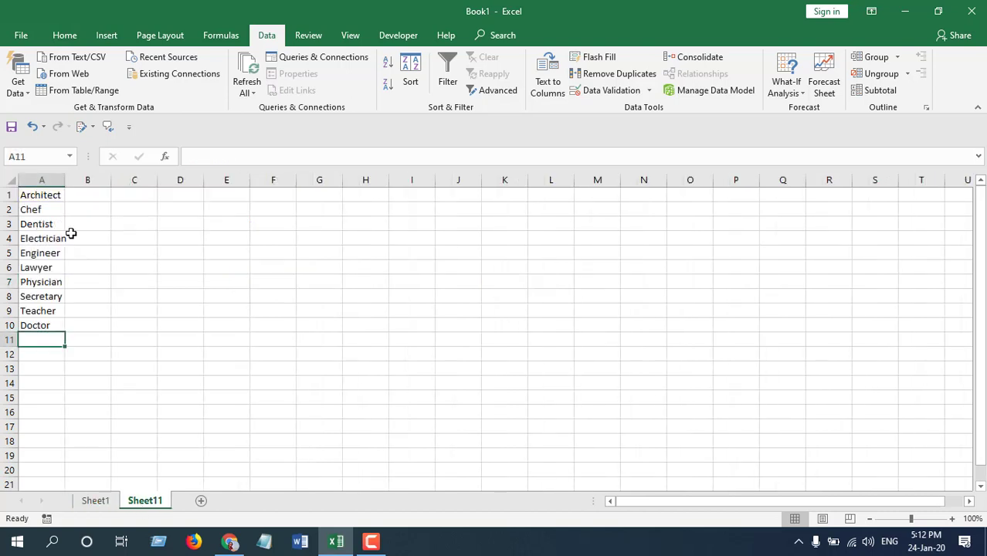
click(43, 181)
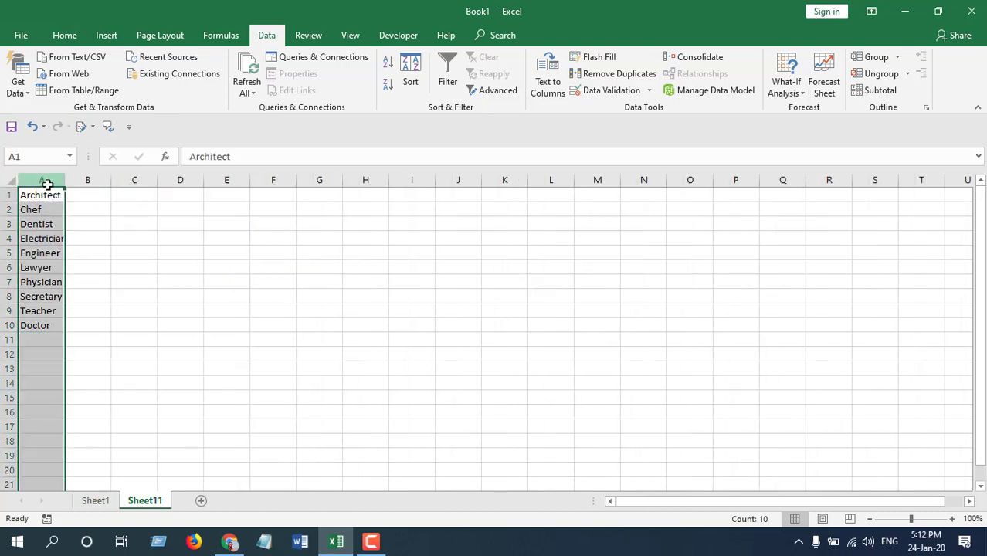
scroll(865, 73, up, 4)
click(866, 71)
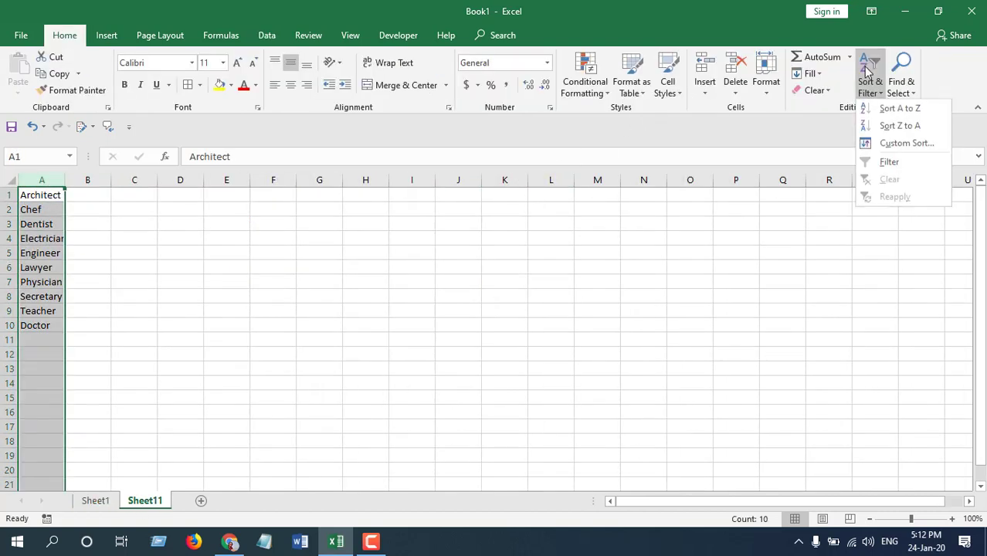
click(896, 108)
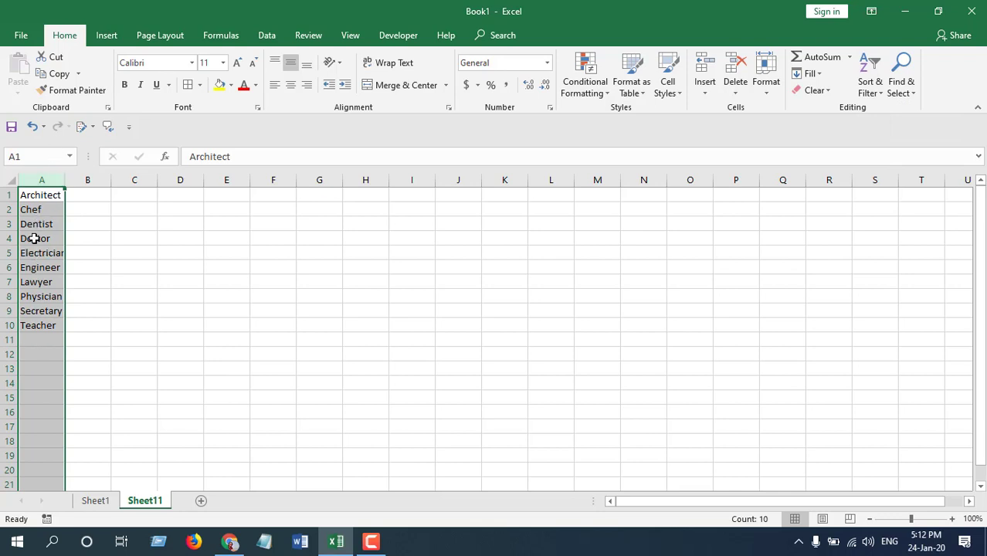
- Verify on Sheet1 that B9's dropdown lists Doctor fourth, leaving the cell unchanged
click(95, 500)
click(292, 309)
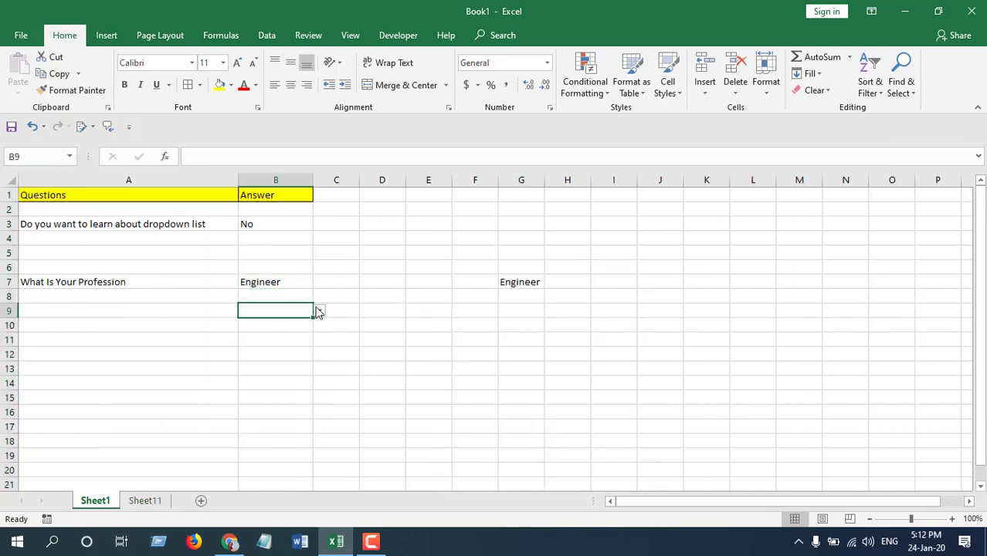
click(318, 310)
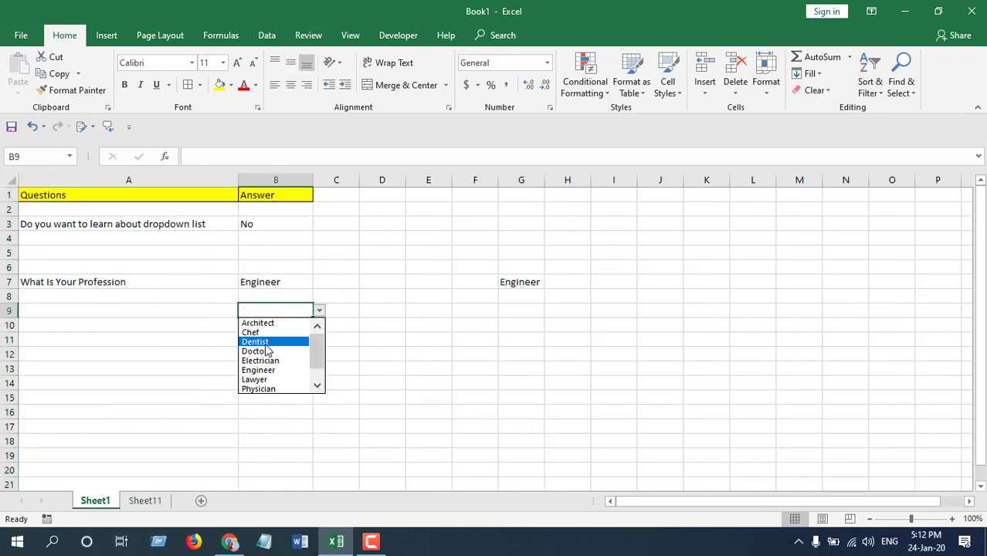
click(319, 308)
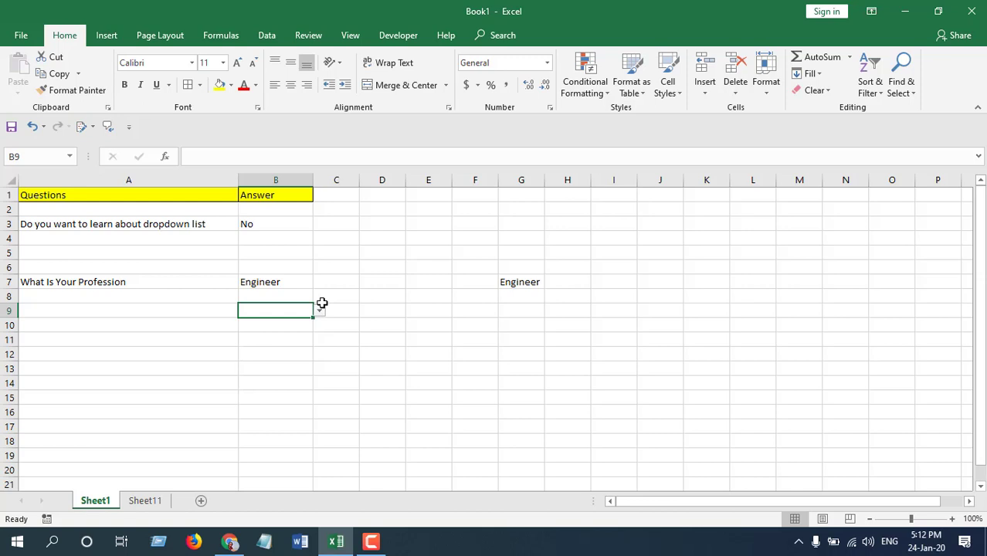